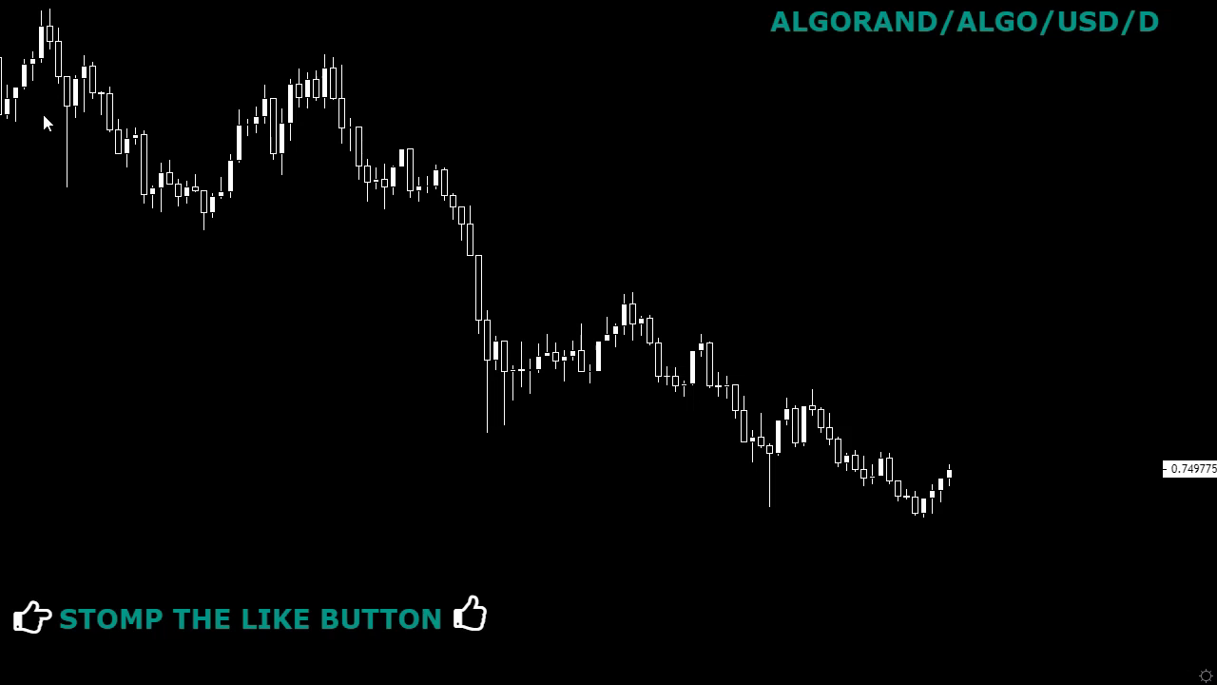
Draw a descending trendline over the lower highs of the ALGO/USD daily chart and circle the latest candles crossing it.
{"action": "left_click_drag", "start_coordinate": [333, 65], "coordinate": [1037, 560]}
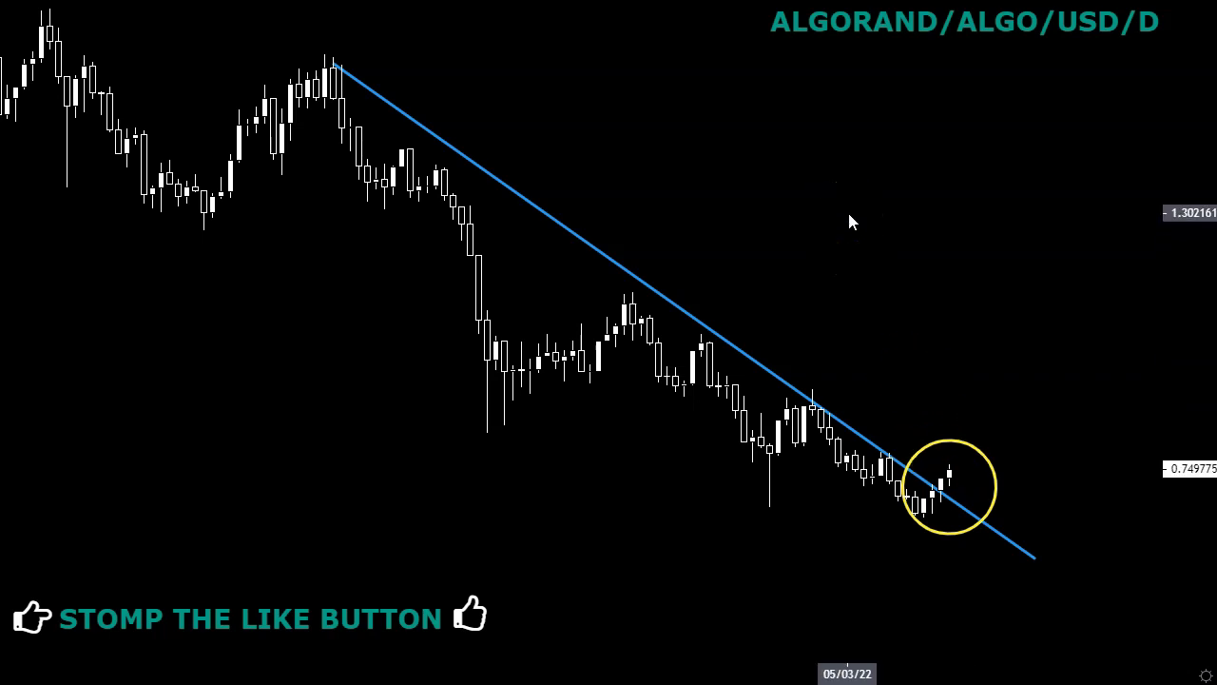
{"action": "left_click", "coordinate": [836, 216]}
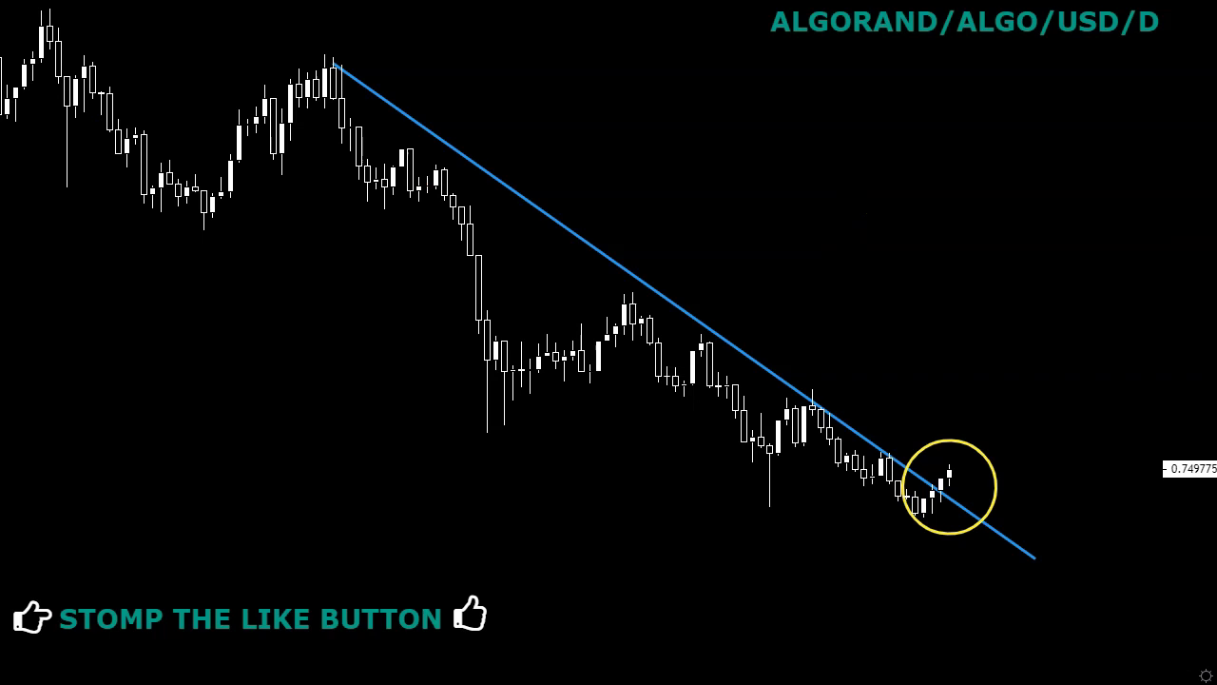
{"action": "left_click", "coordinate": [697, 59]}
{"action": "left_click", "coordinate": [199, 55]}
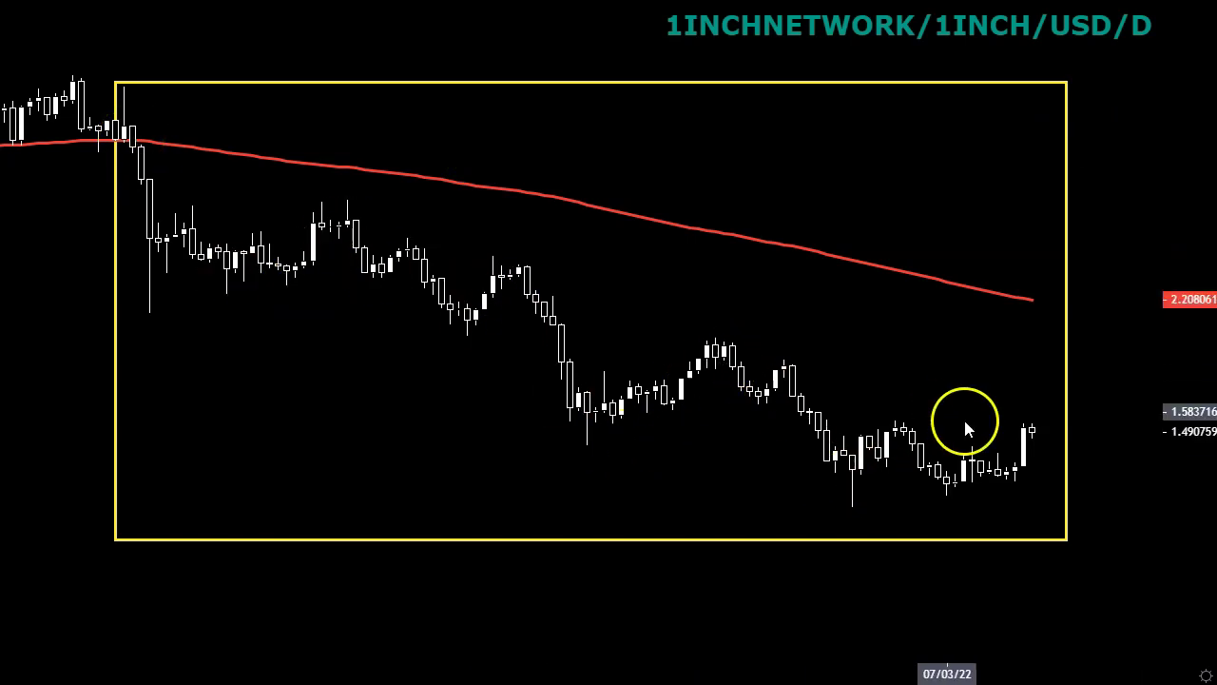
Draw a descending parallel channel around the boxed 1INCH/USD price action, with its upper edge along the lower highs.
{"action": "left_click", "coordinate": [1049, 431]}
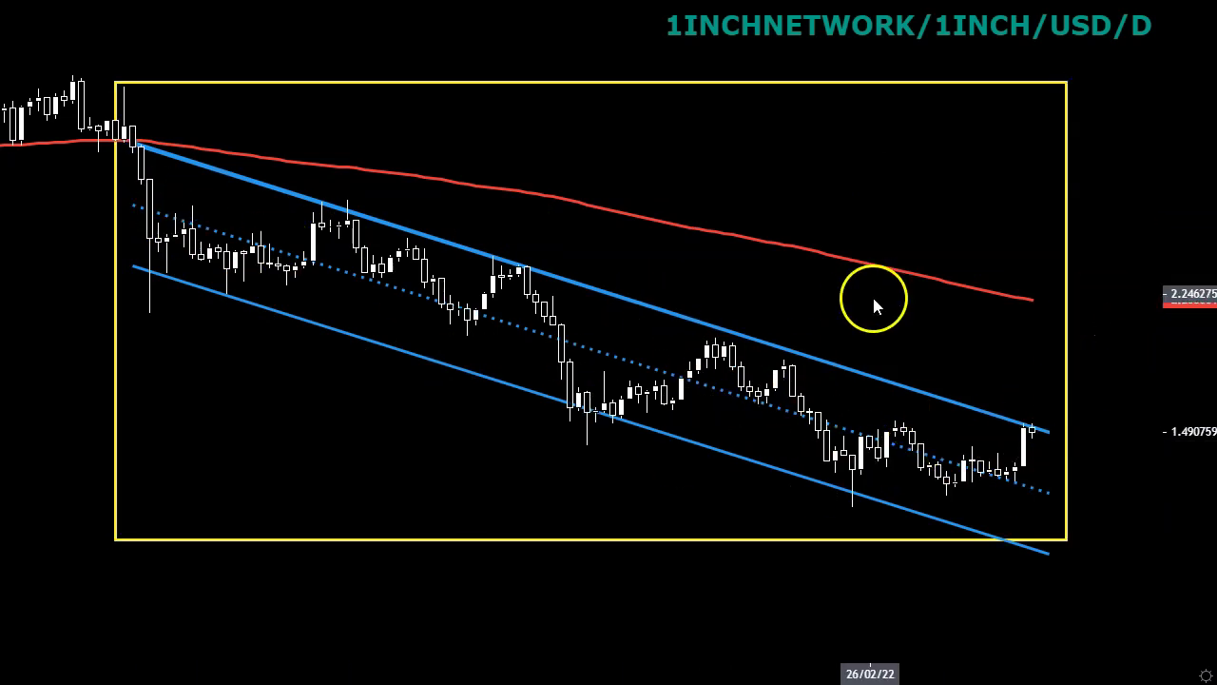
{"action": "left_click", "coordinate": [1093, 188]}
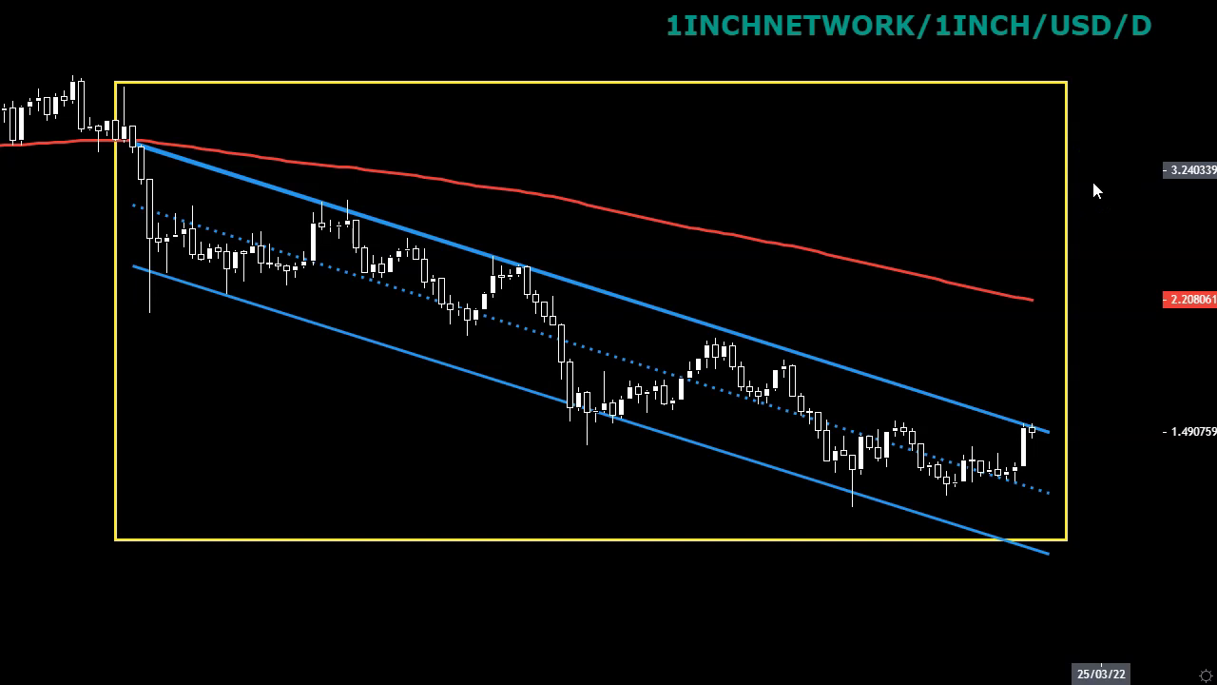
{"action": "left_click", "coordinate": [1111, 318]}
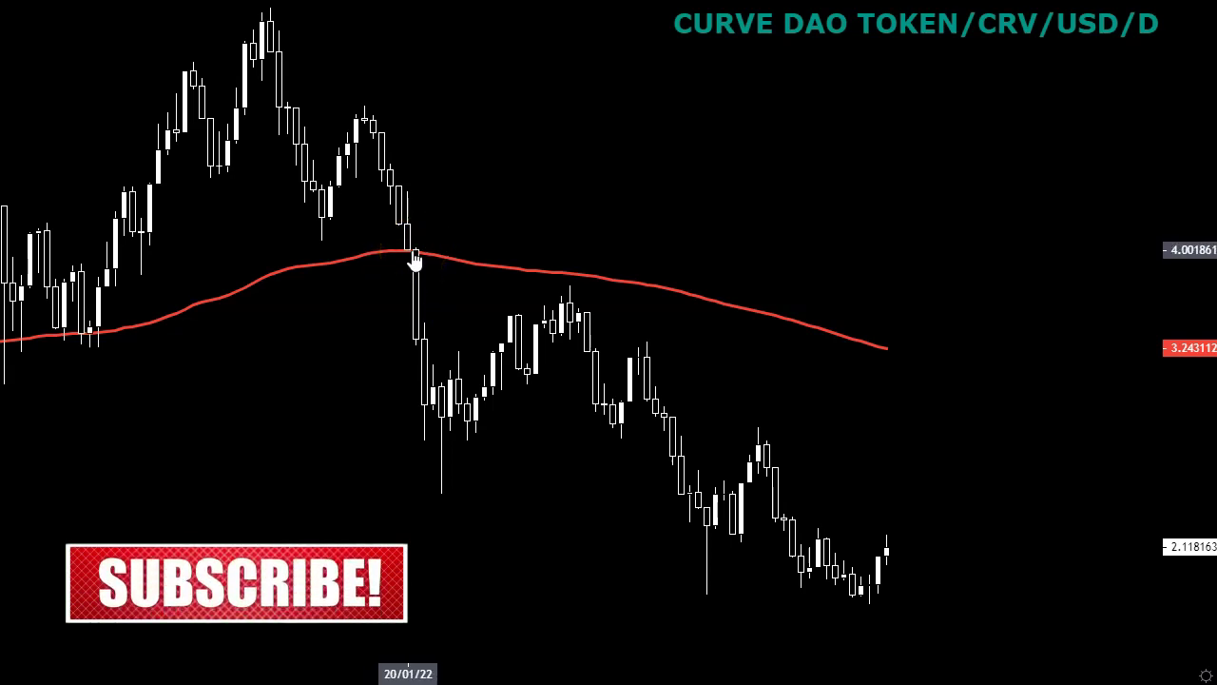
Draw a box around the mid-December 2021 CRV/USD candles resting on the red moving average.
{"action": "left_click", "coordinate": [421, 255]}
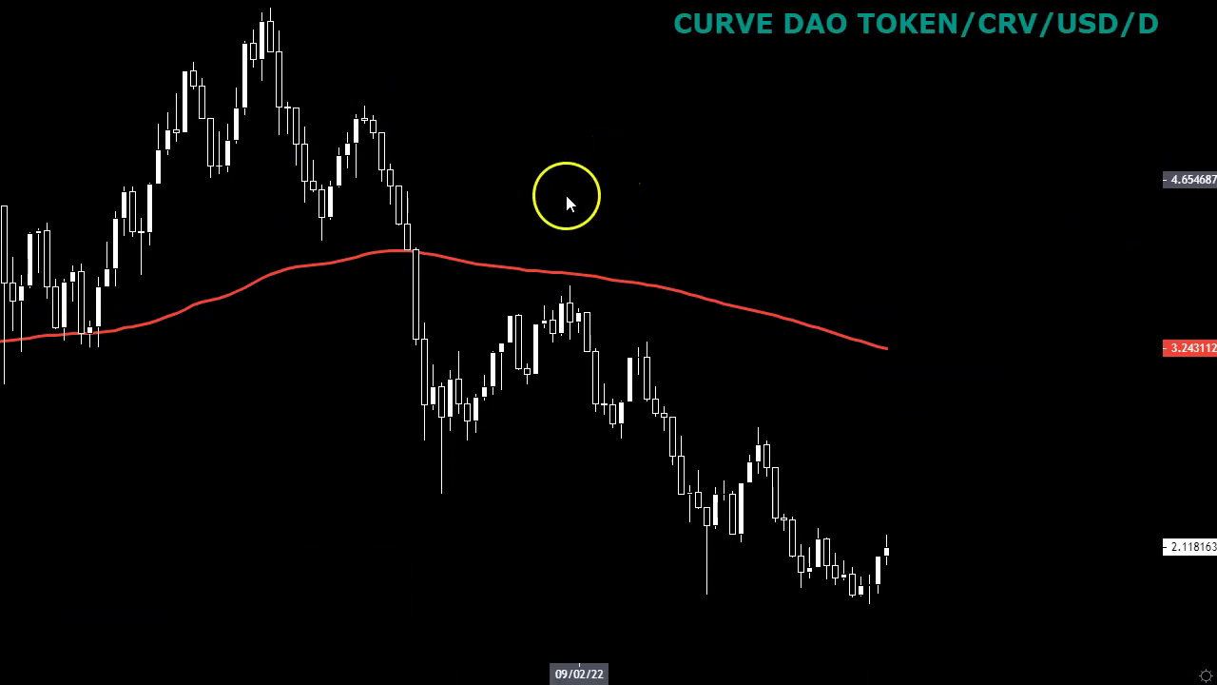
{"action": "left_click_drag", "start_coordinate": [125, 300], "coordinate": [30, 373]}
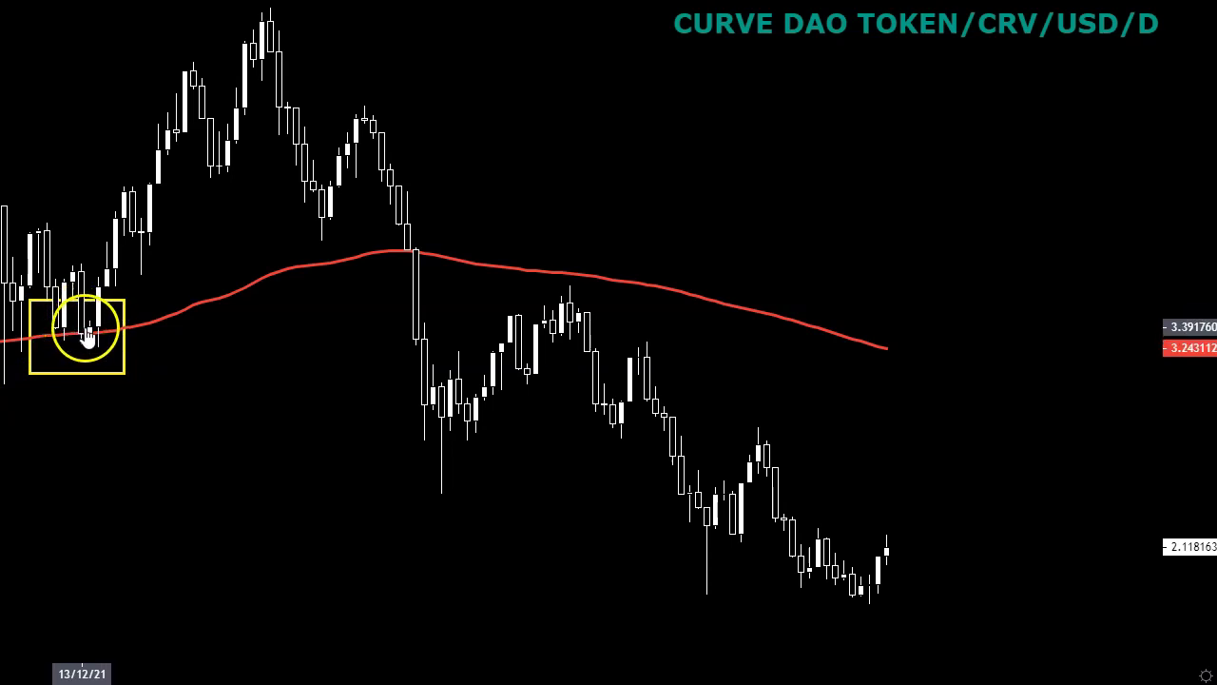
Draw a descending trendline from the highest CRV/USD peak across the lower highs and past the latest candle.
{"action": "left_click", "coordinate": [268, 27]}
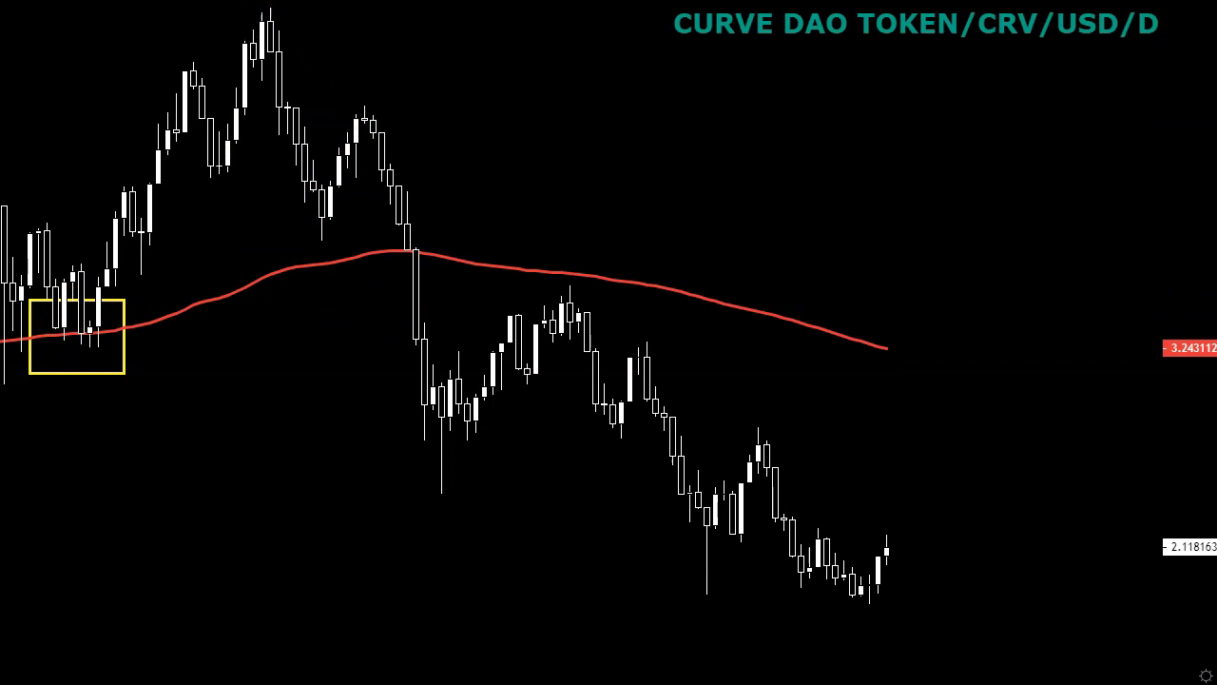
{"action": "key", "text": "ctrl+y"}
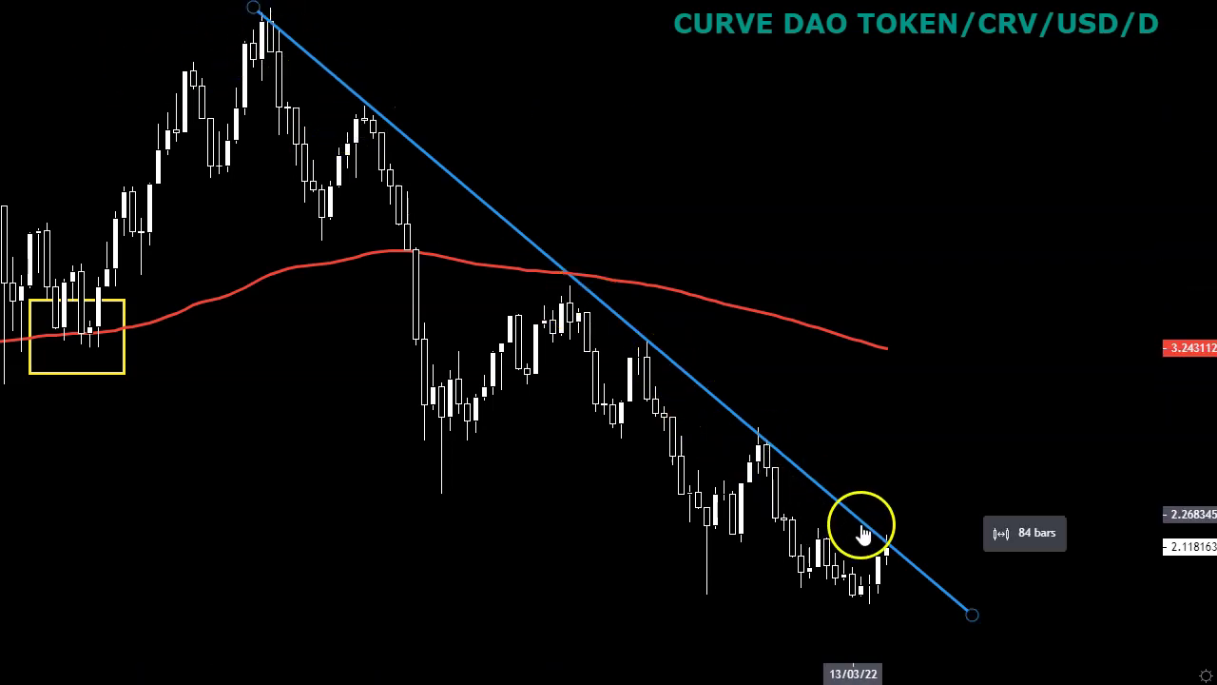
{"action": "left_click", "coordinate": [886, 552]}
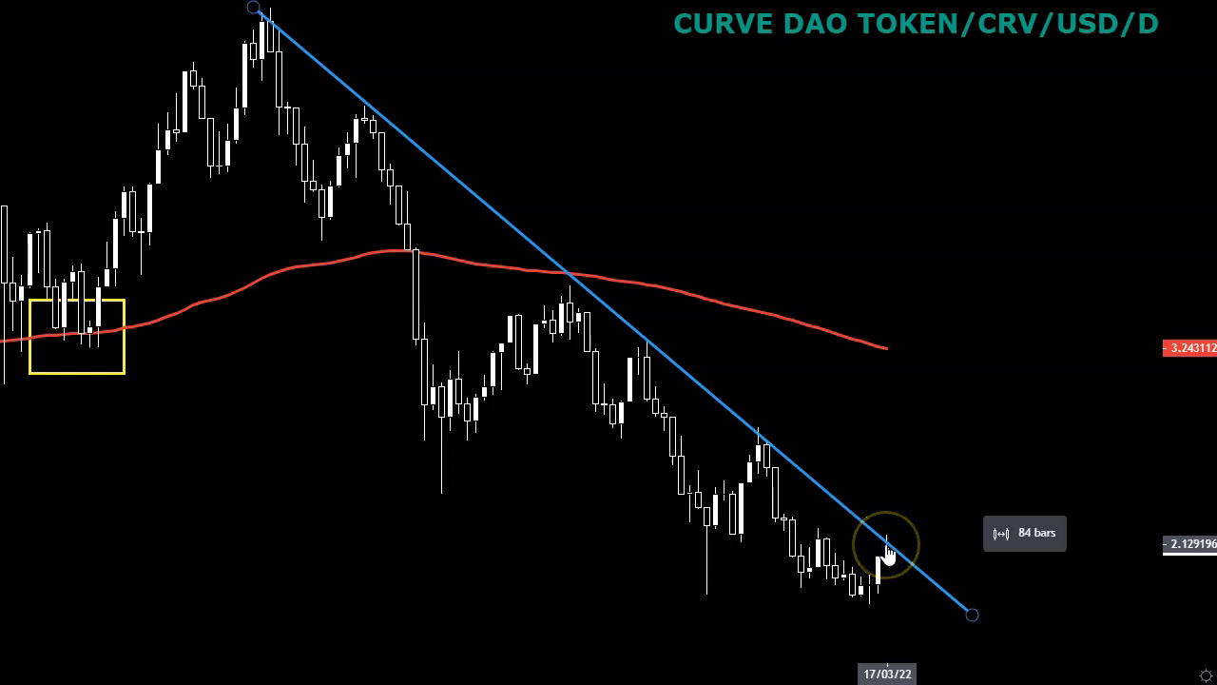
{"action": "left_click", "coordinate": [938, 389]}
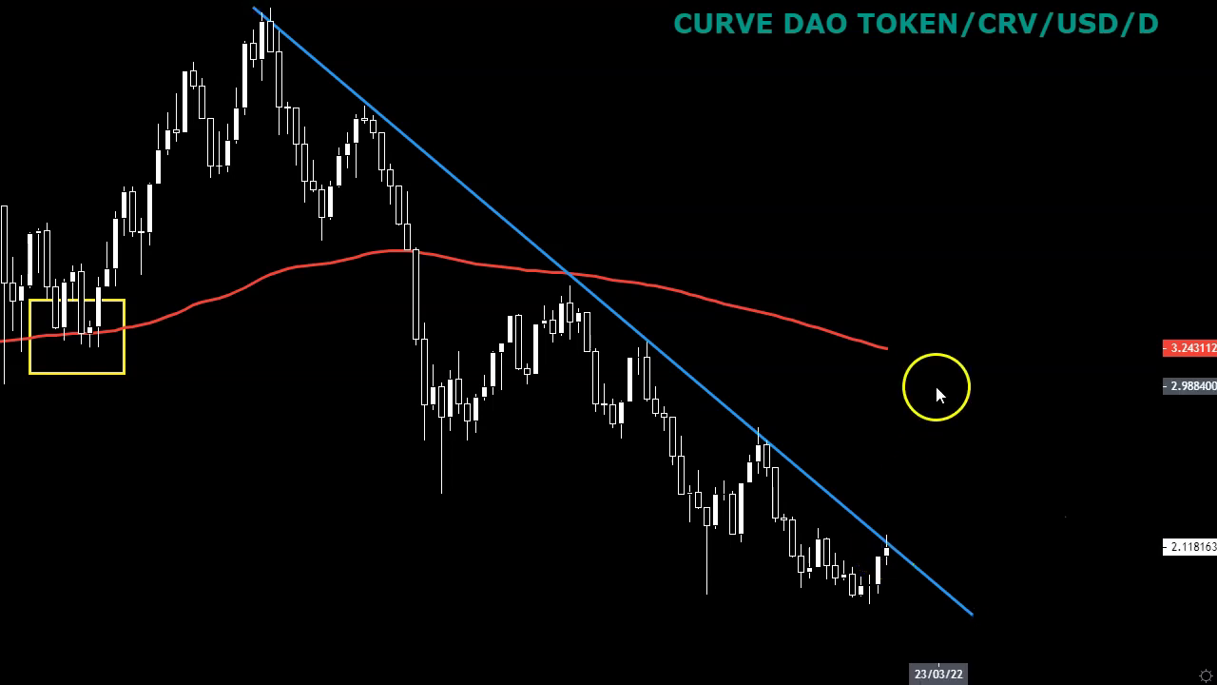
Box the latest CRV/USD candles at the upper trendline and draw the wedge's lower trendline along the swing lows.
{"action": "left_click", "coordinate": [869, 524]}
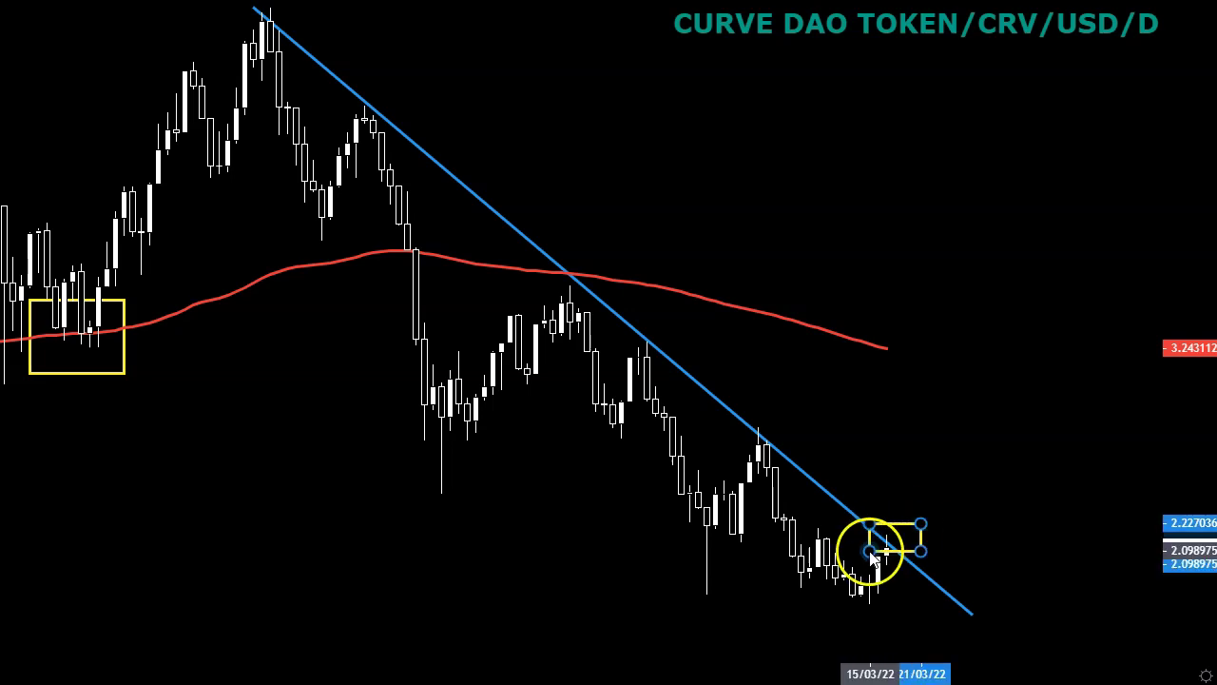
{"action": "left_click", "coordinate": [920, 572]}
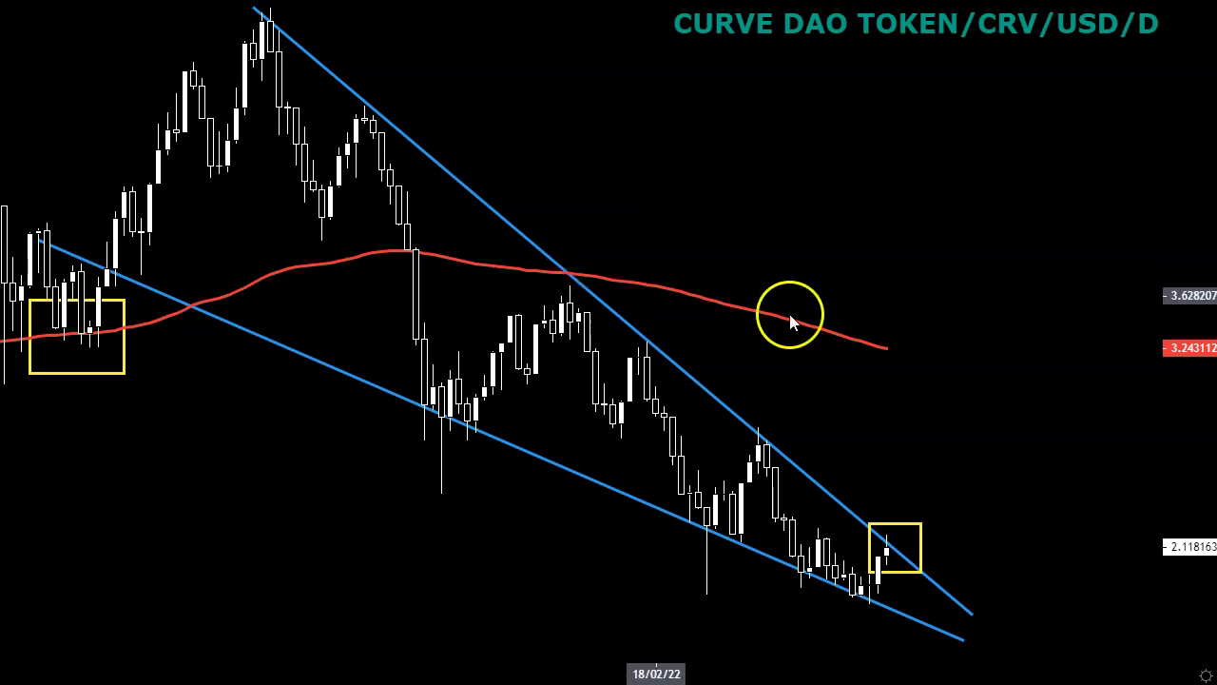
Draw a steep upward projection arrow from the boxed latest CRV/USD candles to well above the red moving average.
{"action": "left_click", "coordinate": [898, 554]}
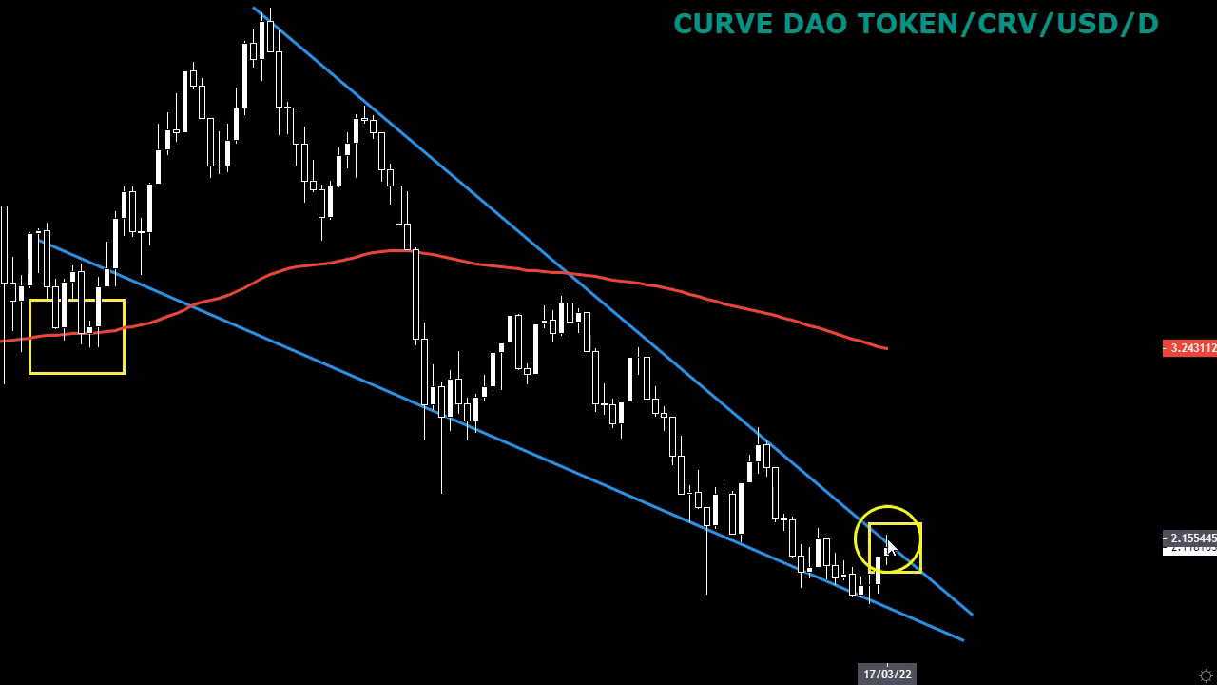
{"action": "left_click_drag", "start_coordinate": [894, 550], "coordinate": [1074, 159]}
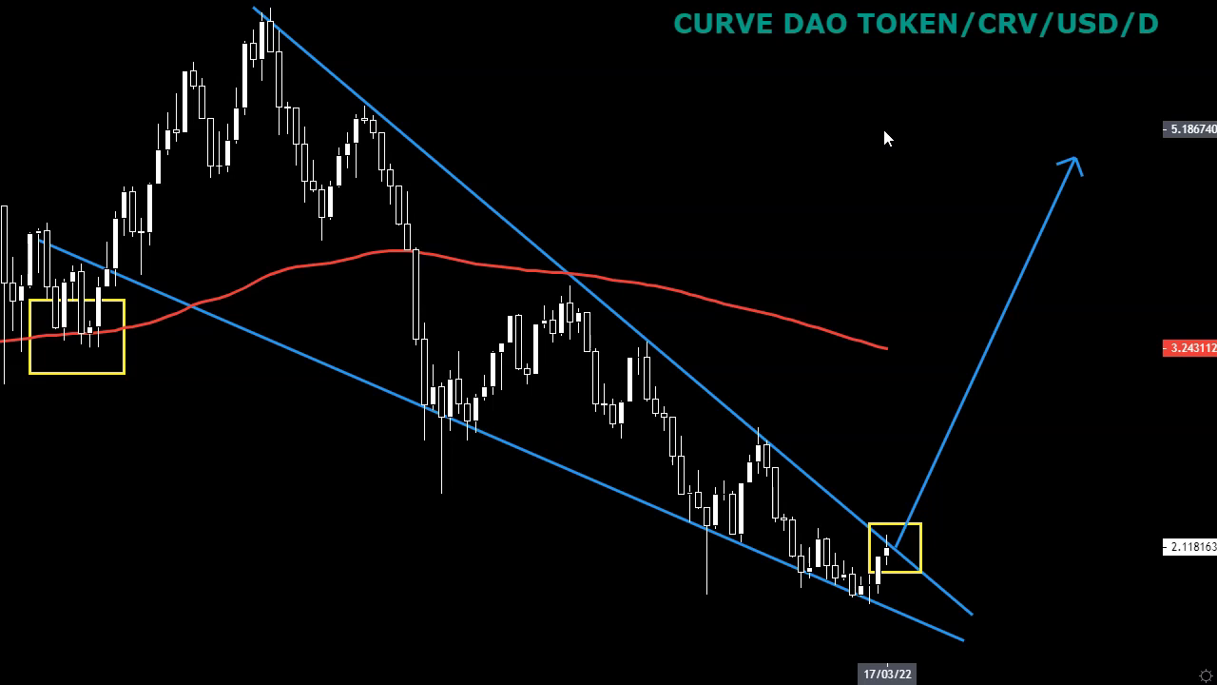
{"action": "left_click", "coordinate": [809, 134]}
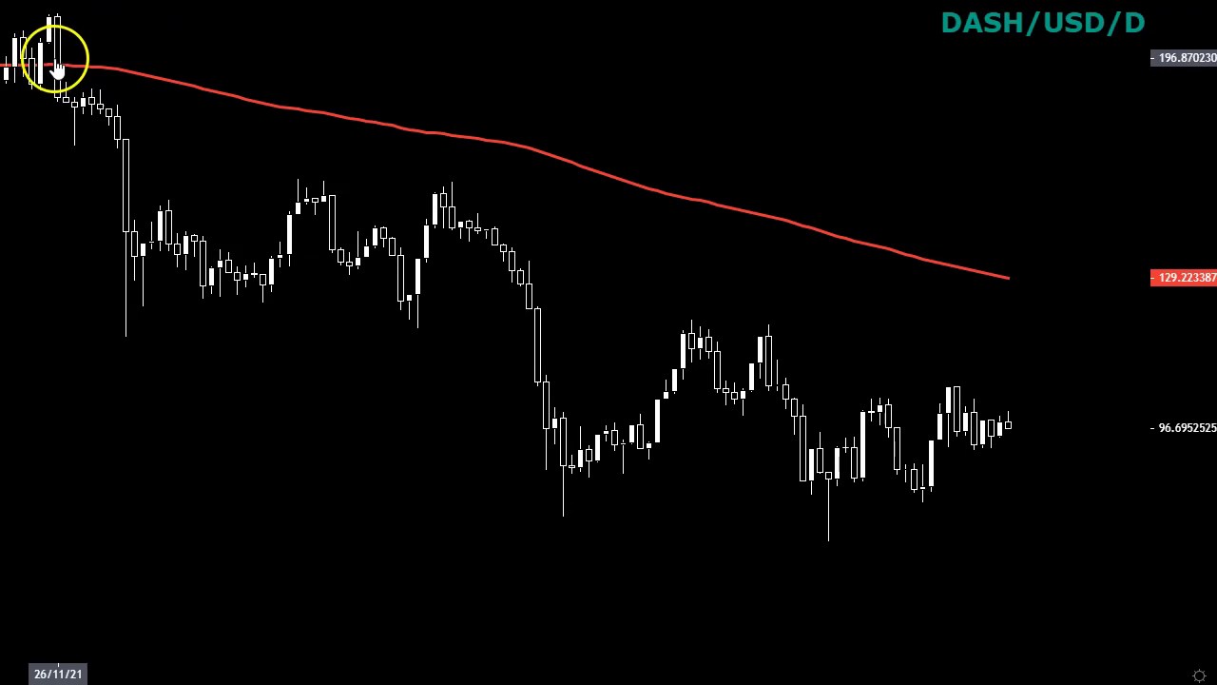
Box the DASH/USD price action from 25/11/21 to 24/03/22 and draw a descending trendline over its lower highs.
{"action": "left_click_drag", "start_coordinate": [48, 53], "coordinate": [1069, 553]}
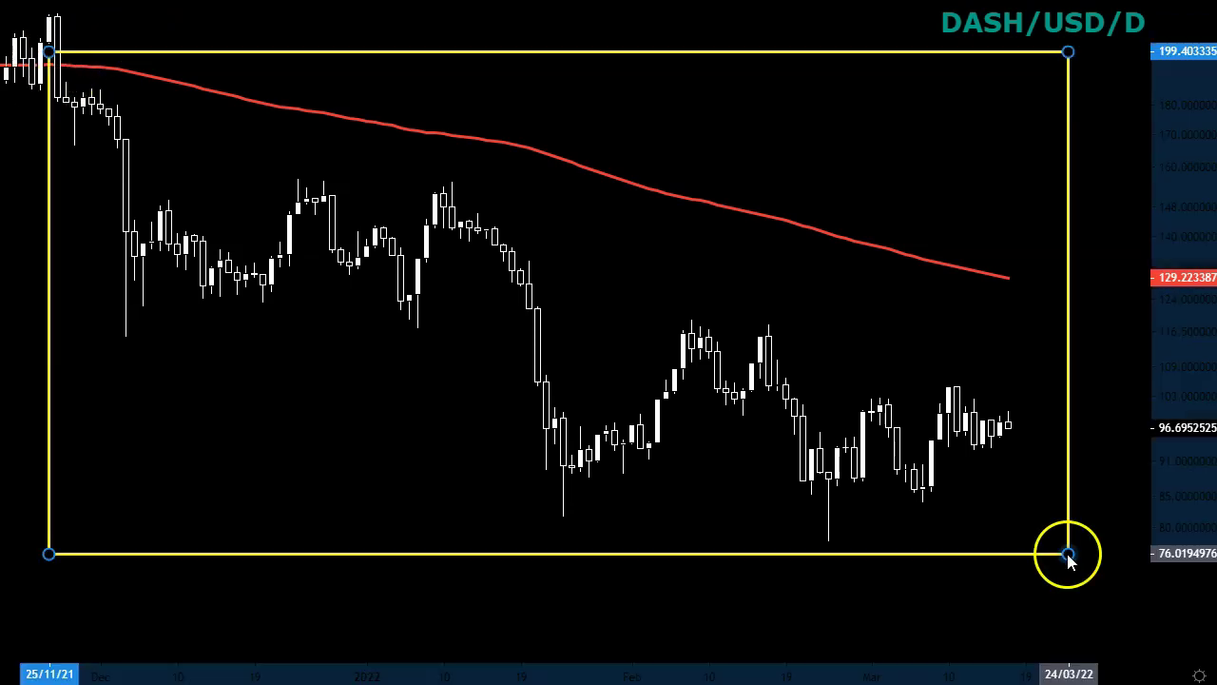
{"action": "left_click", "coordinate": [897, 308]}
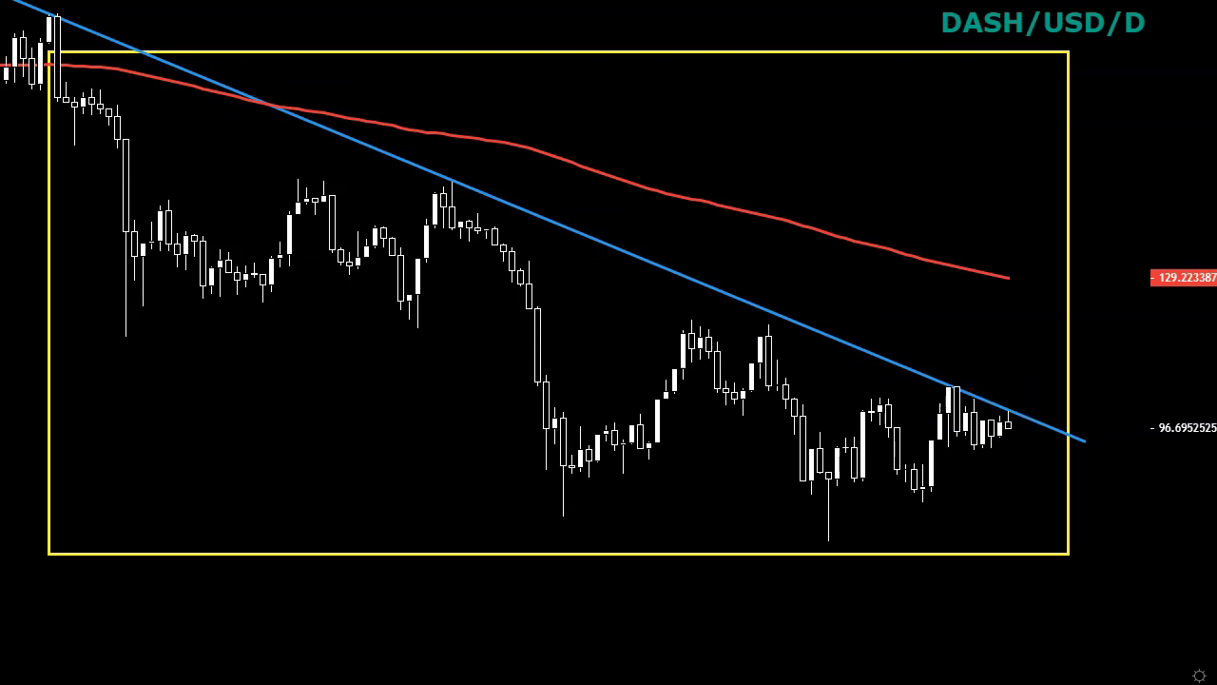
Draw a smaller box around the latest DASH/USD candles at the trendline, from 07/03/22 to 19/03/22.
{"action": "mouse_move", "coordinate": [922, 348]}
{"action": "left_mouse_down"}
{"action": "mouse_move", "coordinate": [970, 427]}
{"action": "mouse_move", "coordinate": [1025, 467]}
{"action": "left_mouse_up"}
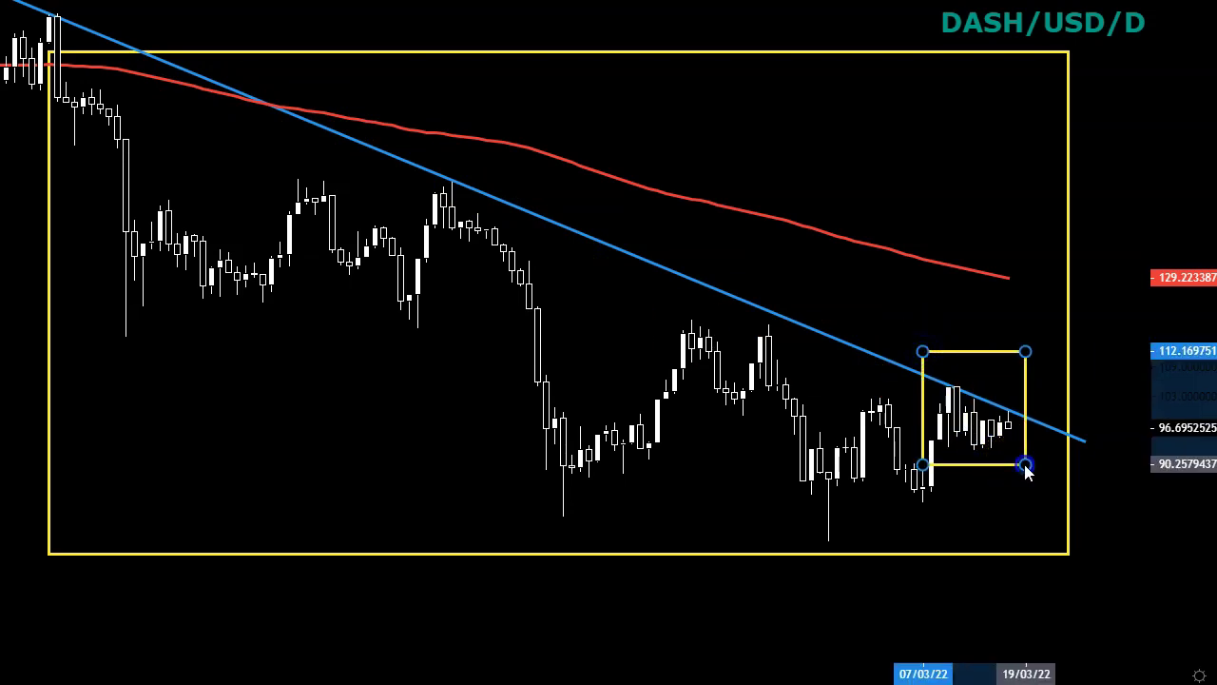
{"action": "left_click", "coordinate": [981, 520]}
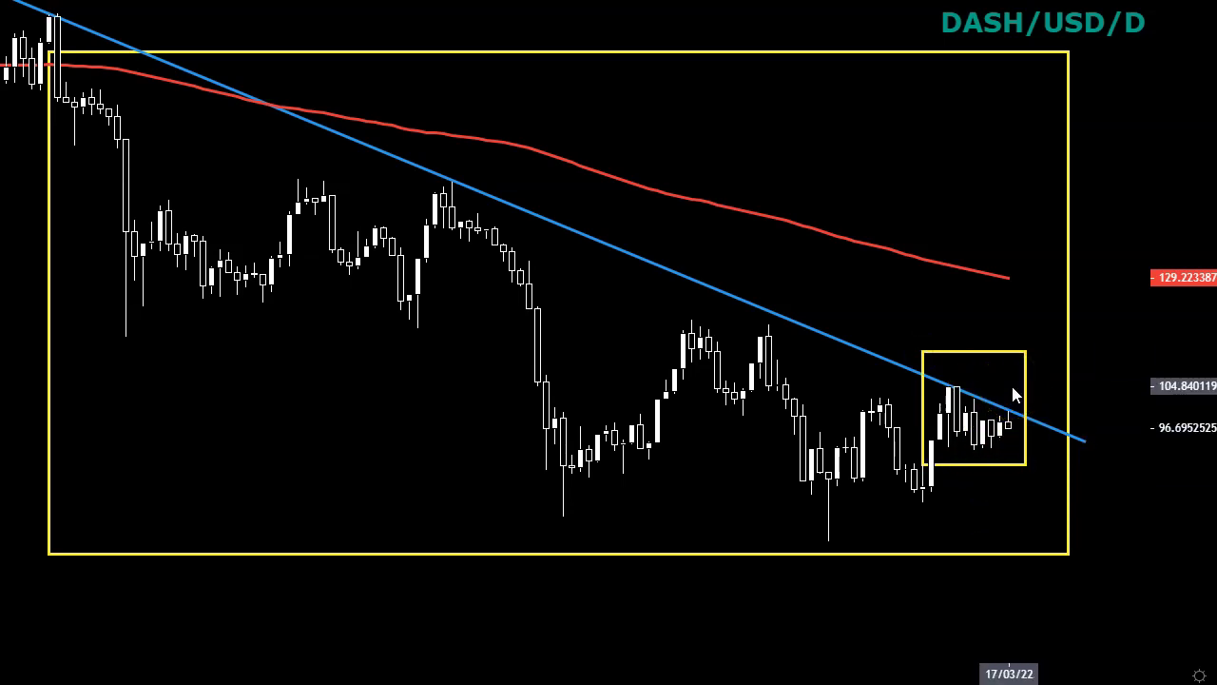
Add a descending parallel channel with a dotted midline to the DASH/USD chart, its upper edge on the trendline.
{"action": "left_click", "coordinate": [398, 501]}
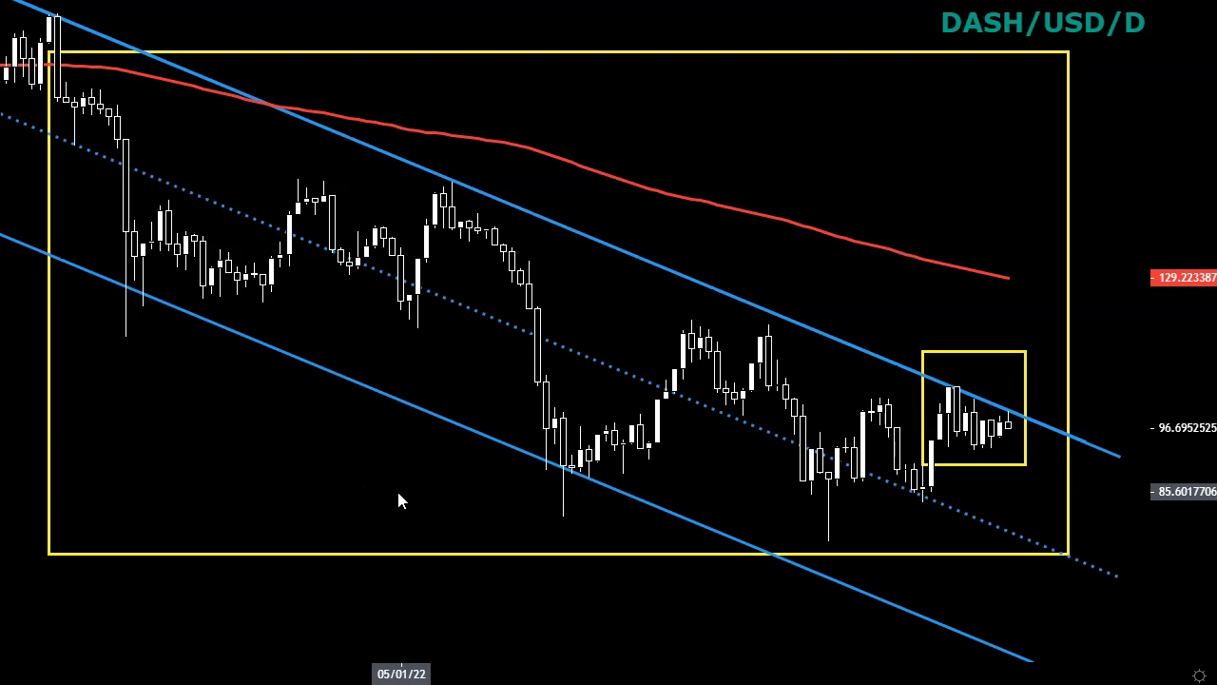
{"action": "left_click", "coordinate": [32, 133]}
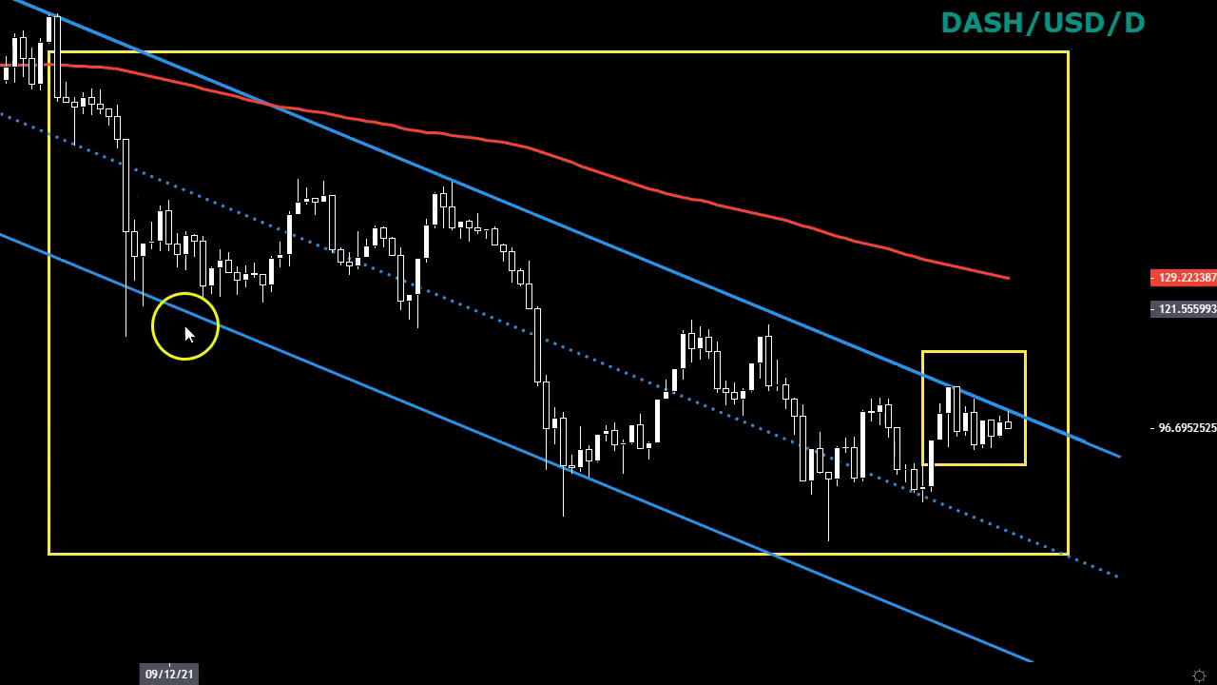
{"action": "left_click", "coordinate": [609, 468]}
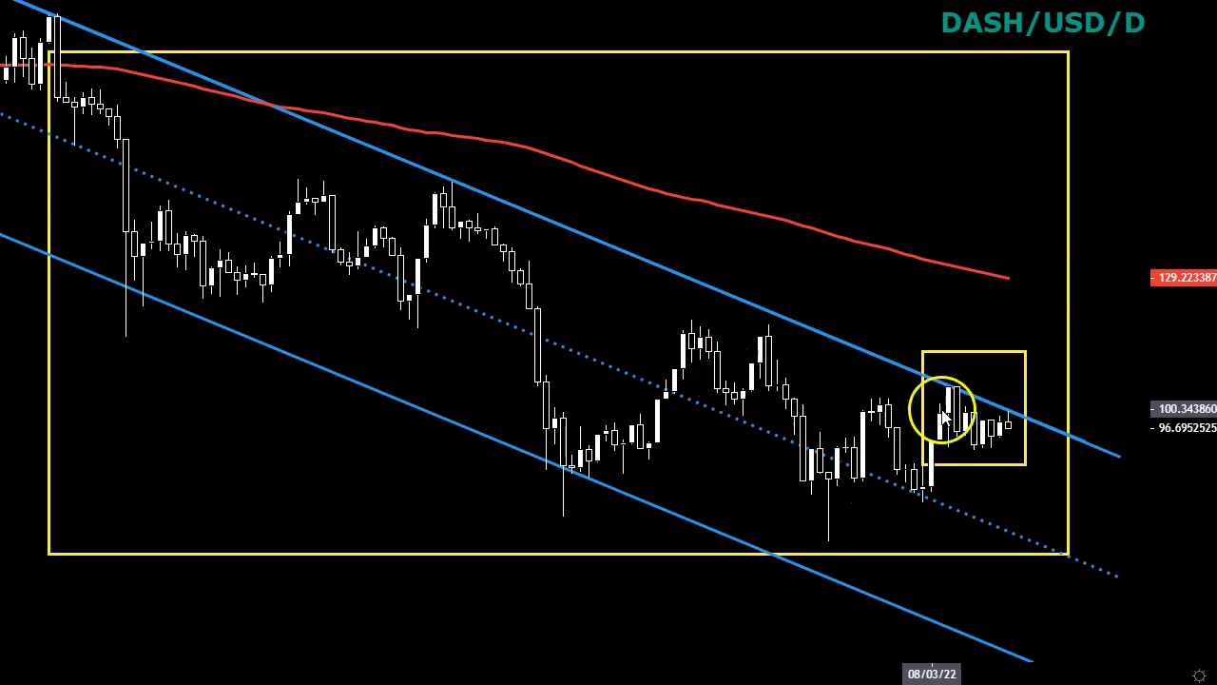
{"action": "left_click", "coordinate": [980, 407]}
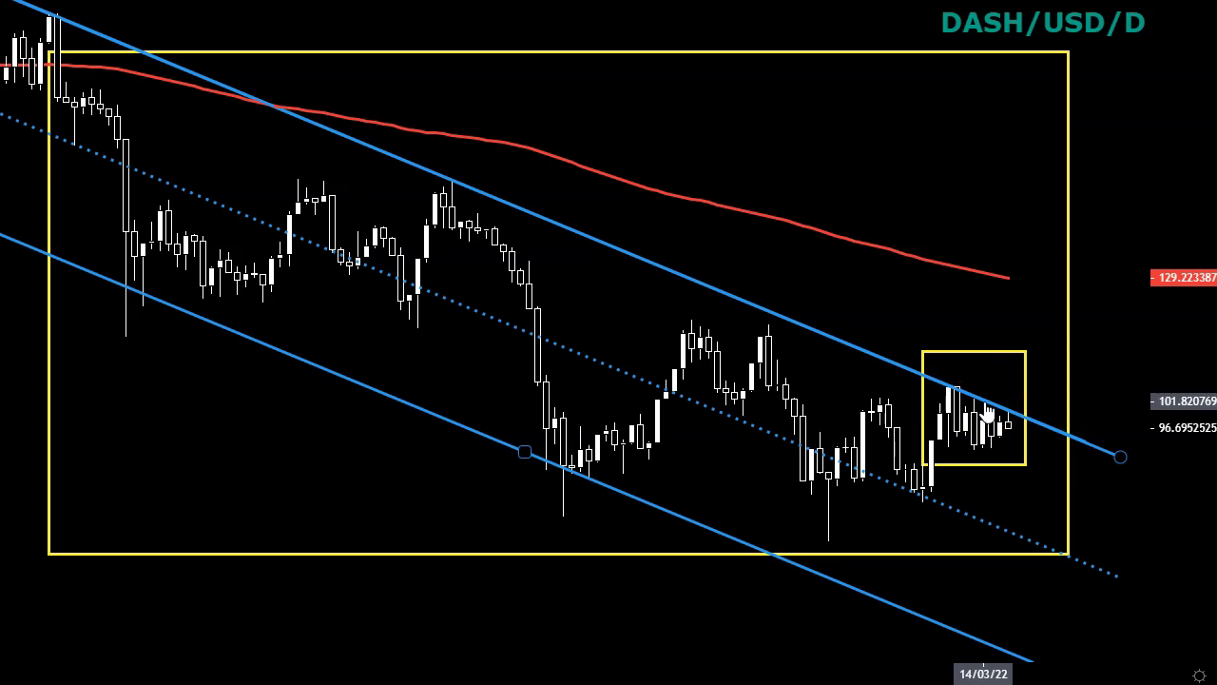
{"action": "left_click", "coordinate": [962, 142]}
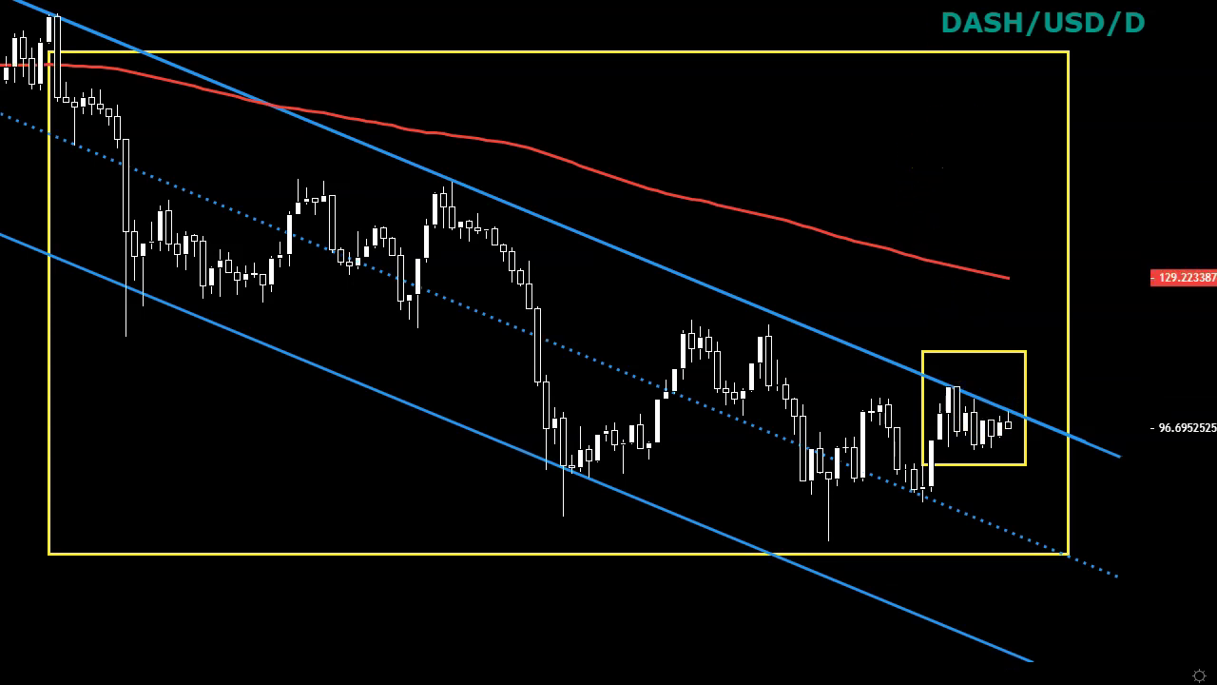
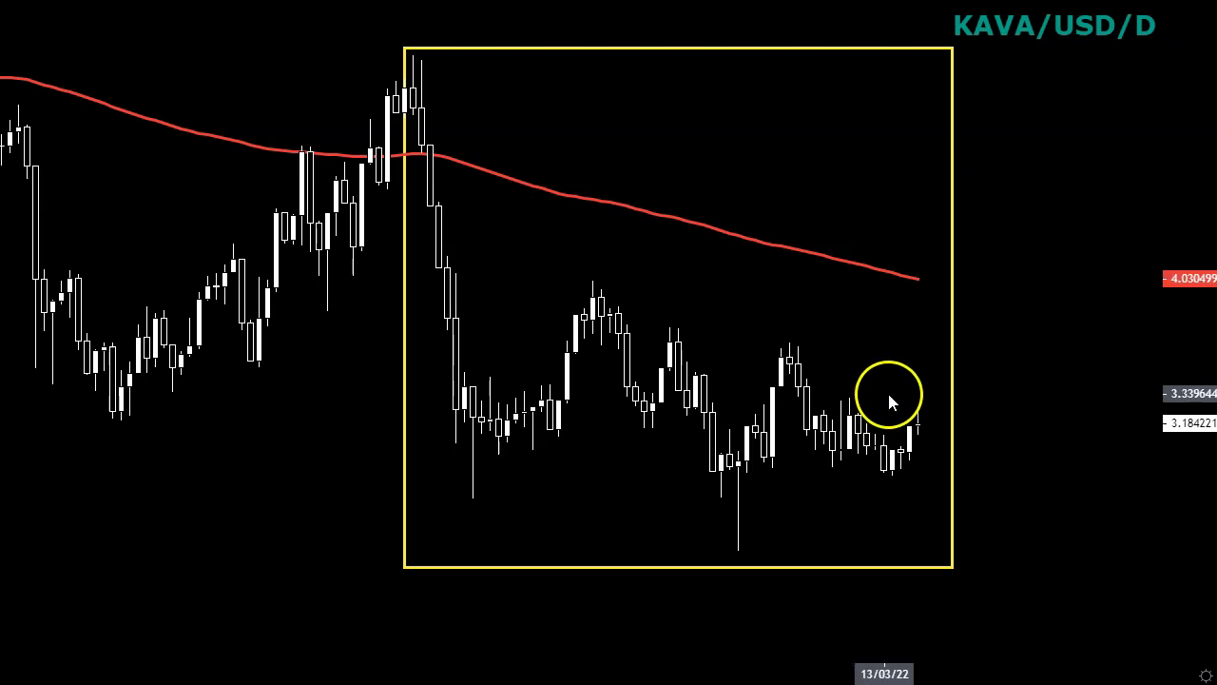
Draw an upward arrow from the latest KAVA/USD candles to the end of the red moving average.
{"action": "left_click", "coordinate": [918, 283]}
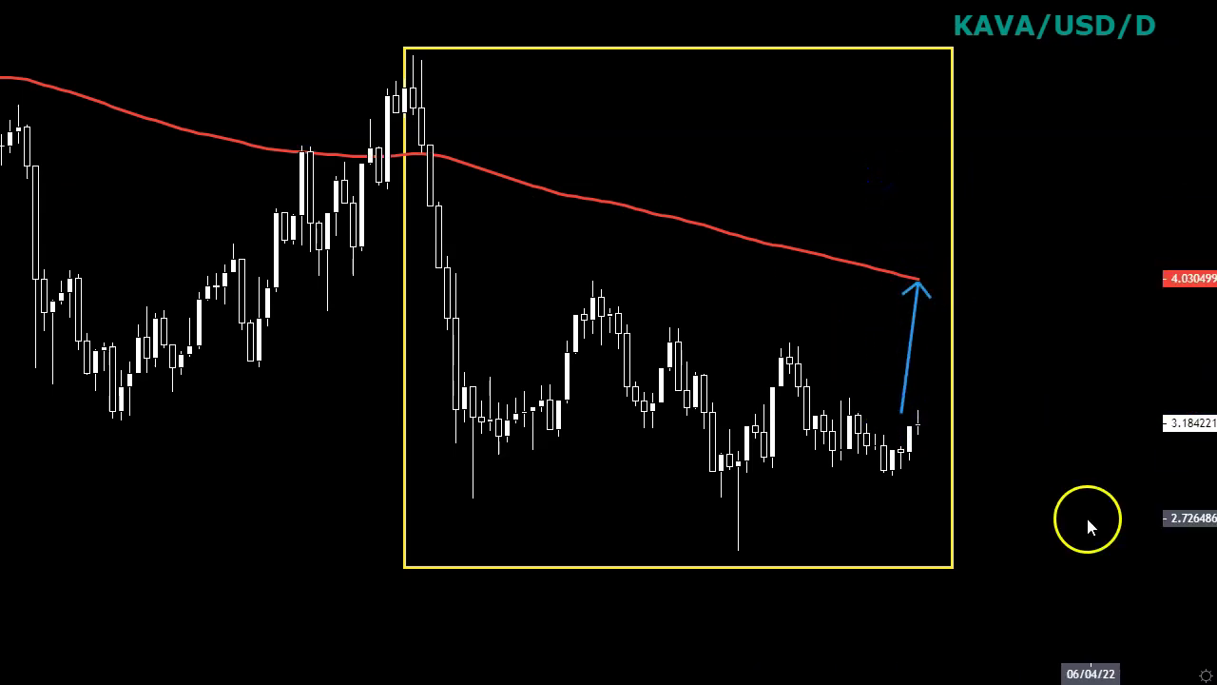
{"action": "left_click", "coordinate": [855, 86]}
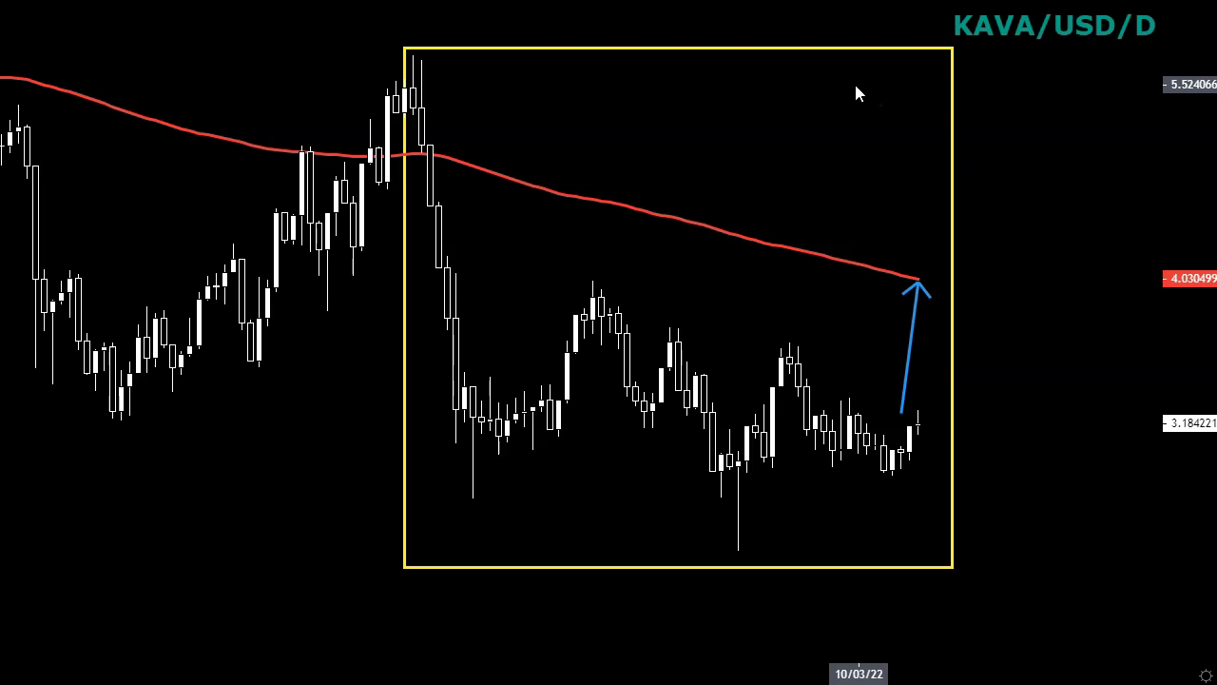
Draw a descending trendline over the KAVA/USD lower highs inside the box, extending past the latest candle.
{"action": "left_click", "coordinate": [720, 207]}
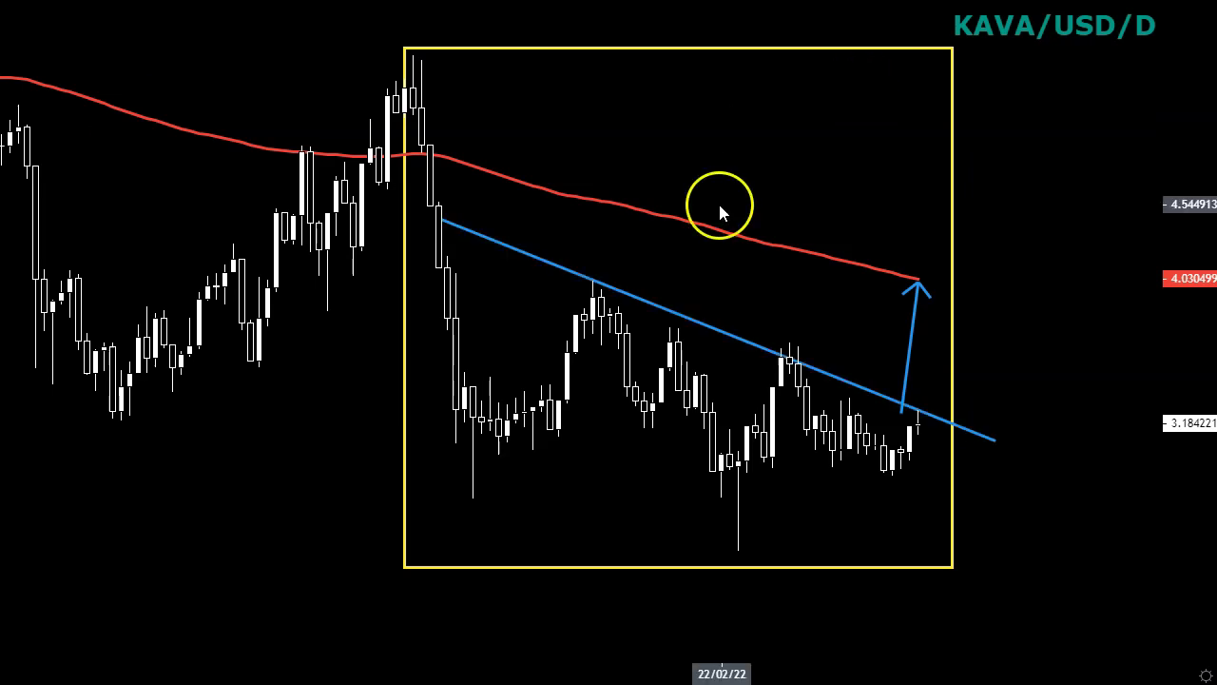
{"action": "left_click", "coordinate": [441, 223]}
{"action": "left_click", "coordinate": [627, 285]}
{"action": "left_click", "coordinate": [612, 294]}
{"action": "left_click", "coordinate": [749, 333]}
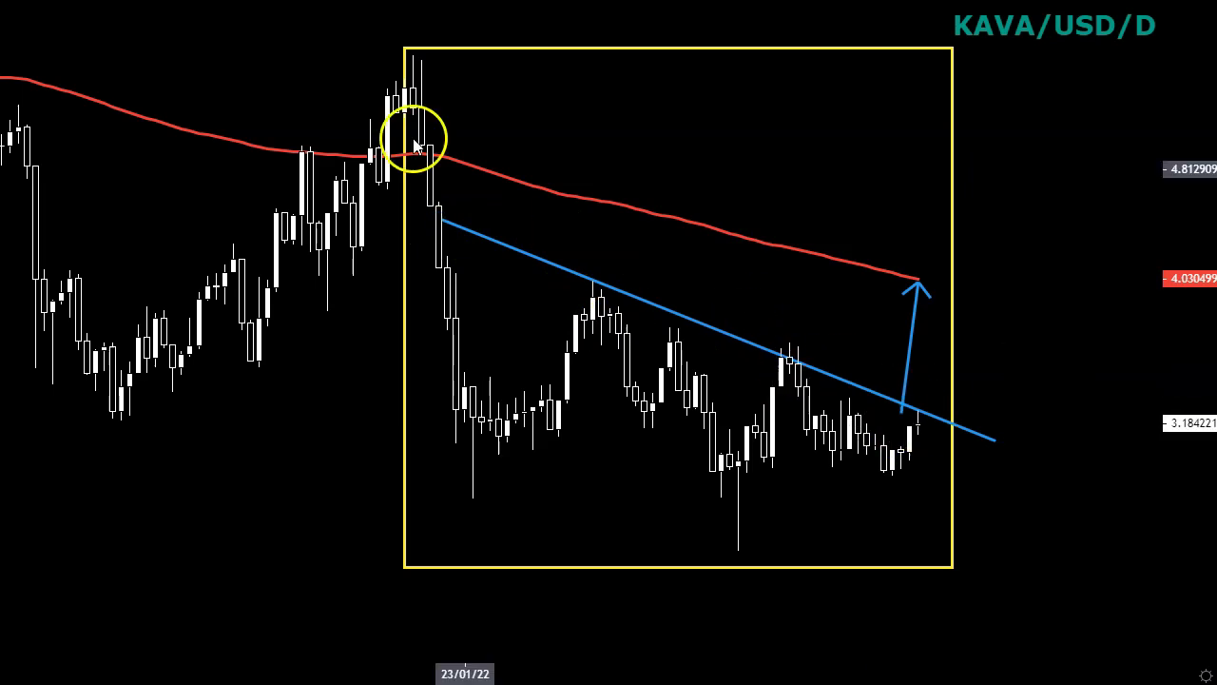
Draw a second, steeper trendline from the 17/01/22 KAVA/USD high across the later swing high and past the latest candle.
{"action": "left_click", "coordinate": [414, 87]}
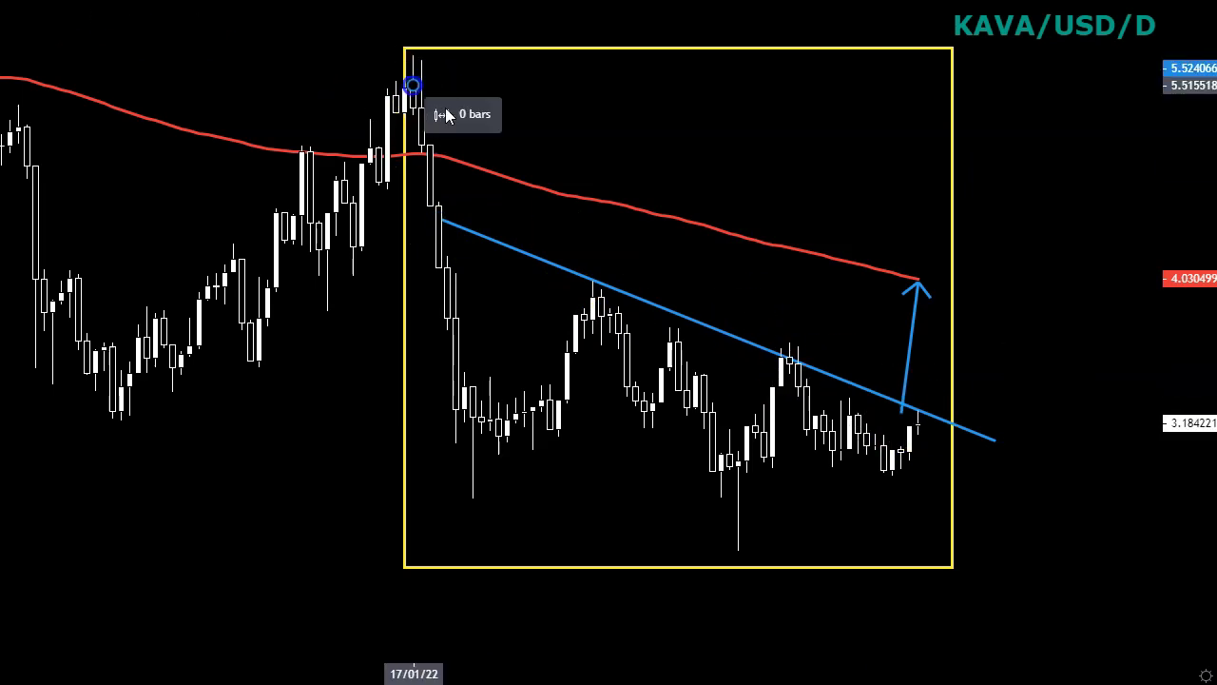
{"action": "left_click", "coordinate": [987, 473]}
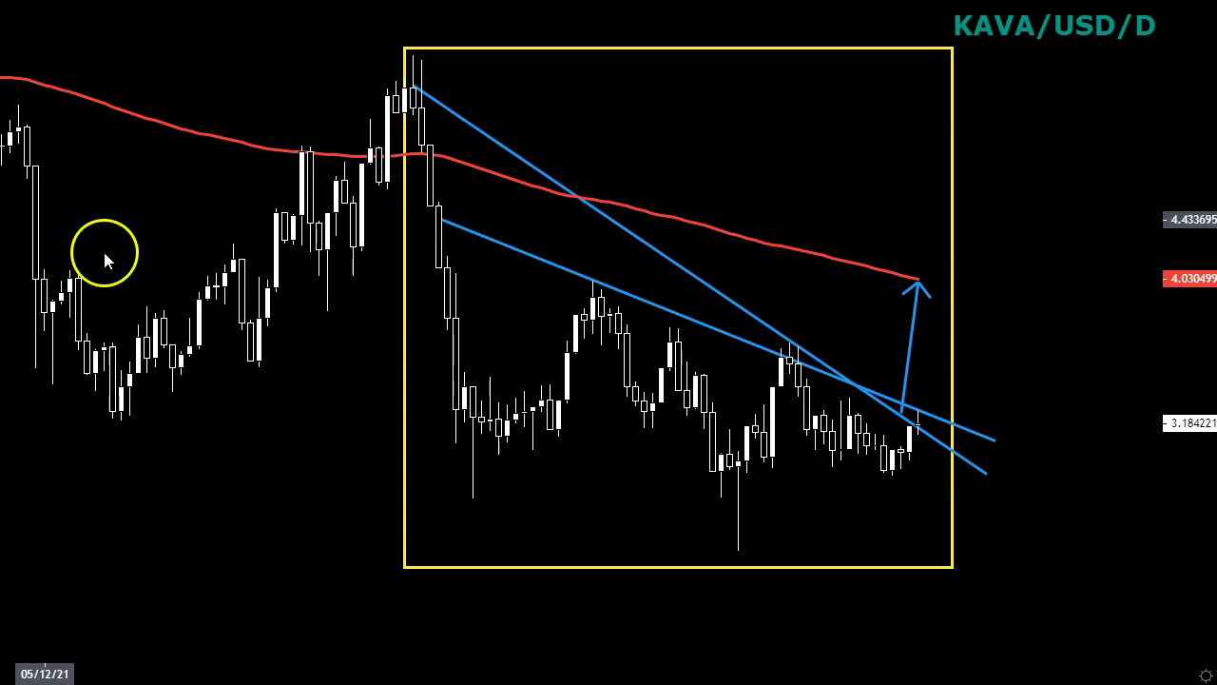
{"action": "left_click", "coordinate": [465, 459]}
{"action": "left_click_drag", "start_coordinate": [465, 458], "coordinate": [467, 471]}
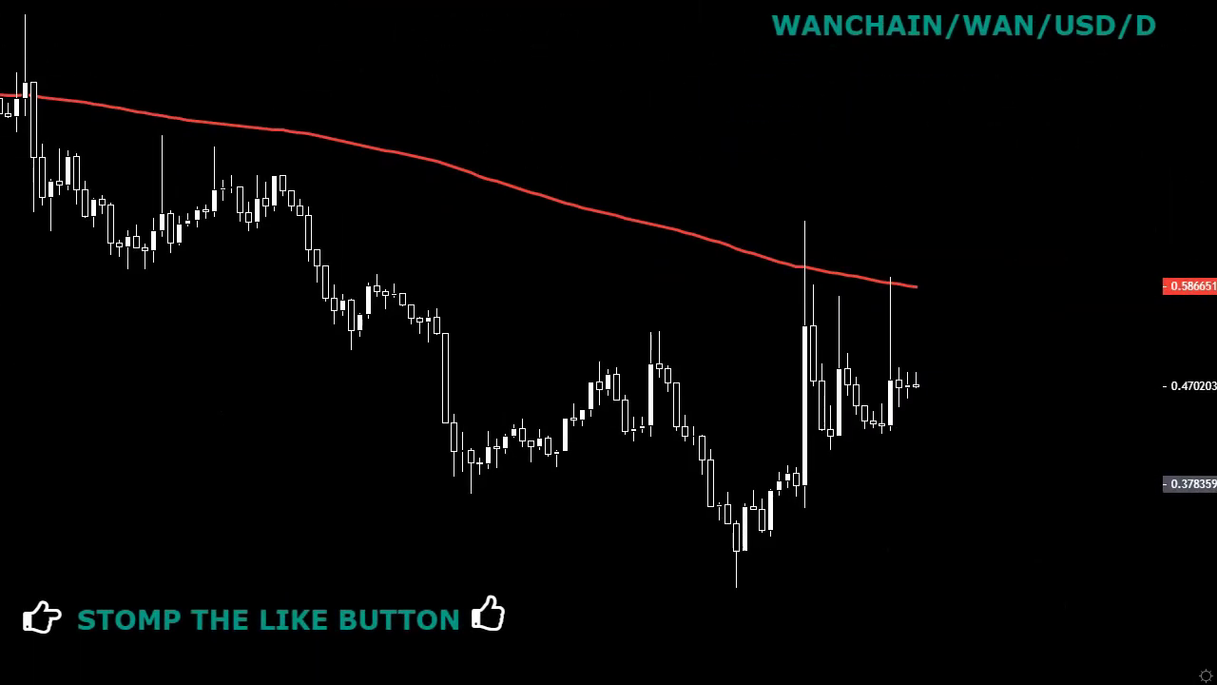
{"action": "left_click", "coordinate": [135, 220]}
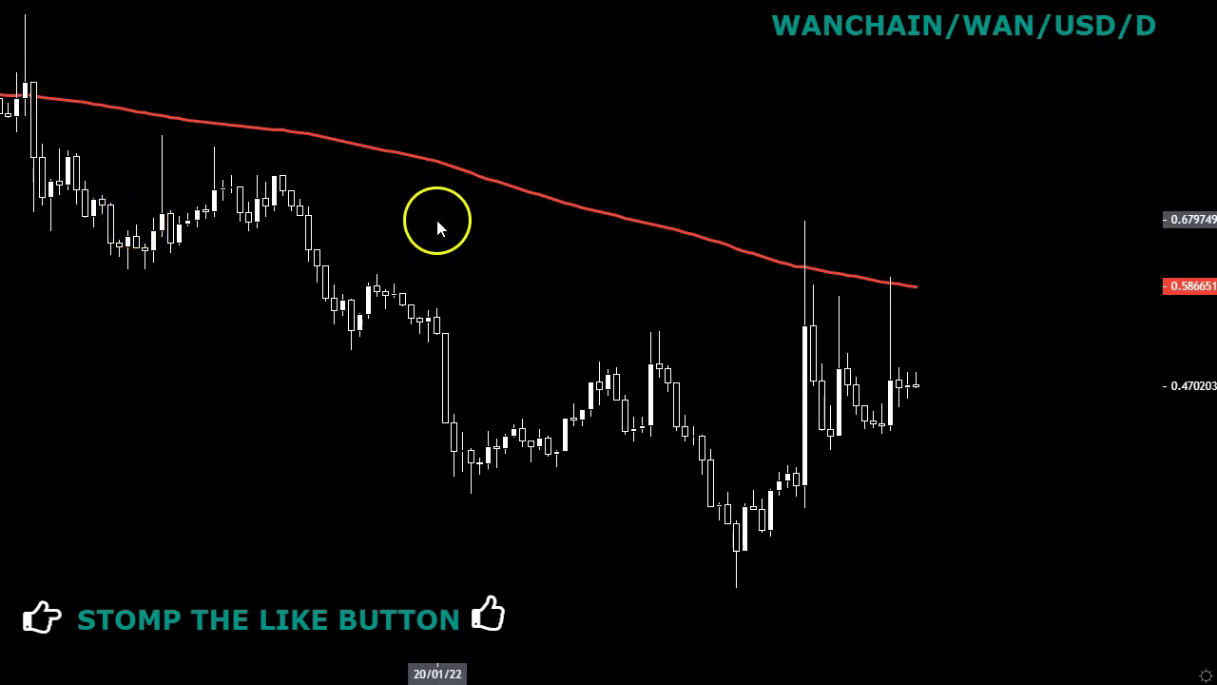
Draw a box around the WAN/USD upper wicks from 27/02/22 to 18/03/22, between about 0.71 and 0.49.
{"action": "mouse_move", "coordinate": [762, 200]}
{"action": "left_mouse_down"}
{"action": "mouse_move", "coordinate": [915, 330]}
{"action": "mouse_move", "coordinate": [924, 376]}
{"action": "mouse_move", "coordinate": [929, 367]}
{"action": "left_mouse_up"}
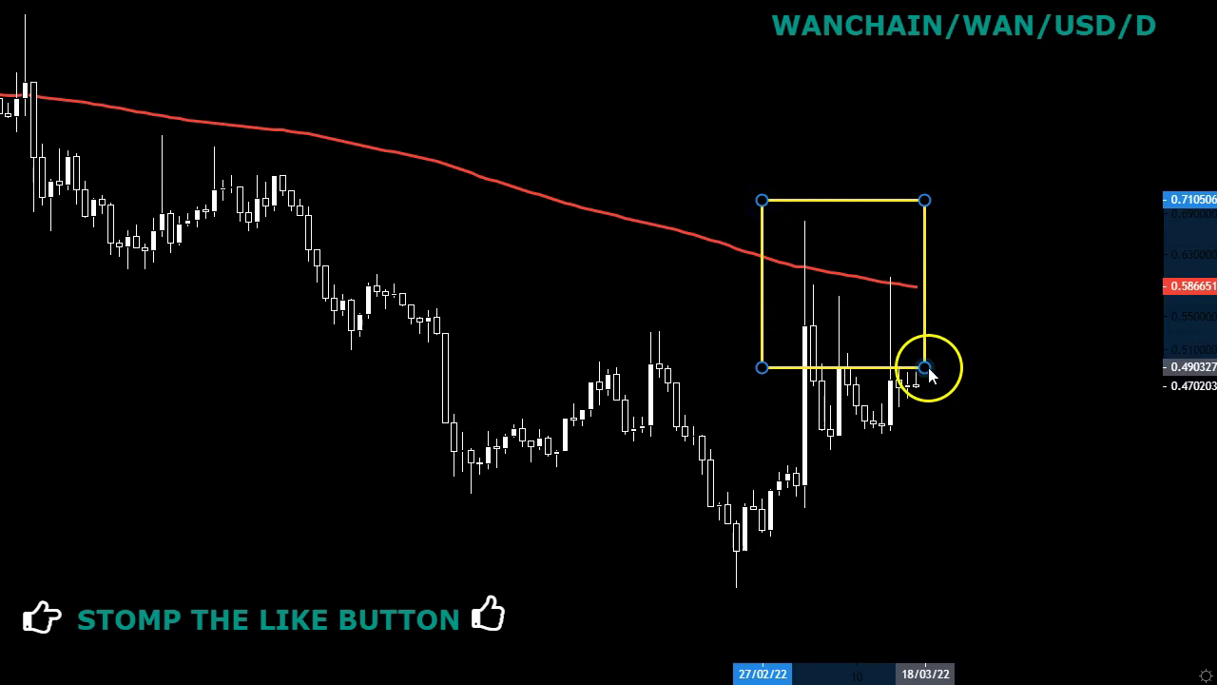
{"action": "left_click", "coordinate": [837, 143]}
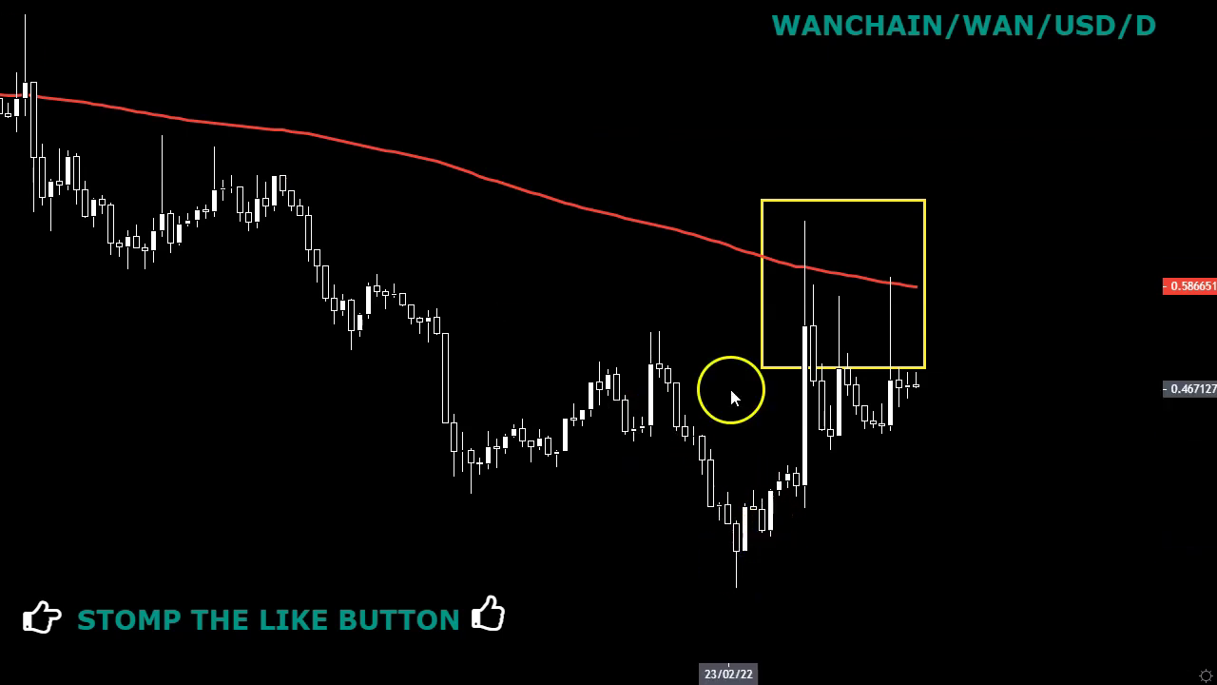
Draw a rising arrow from the 24/02/22 WAN/USD low along the higher lows, ending well past the latest candle above the red moving average.
{"action": "left_click", "coordinate": [737, 551]}
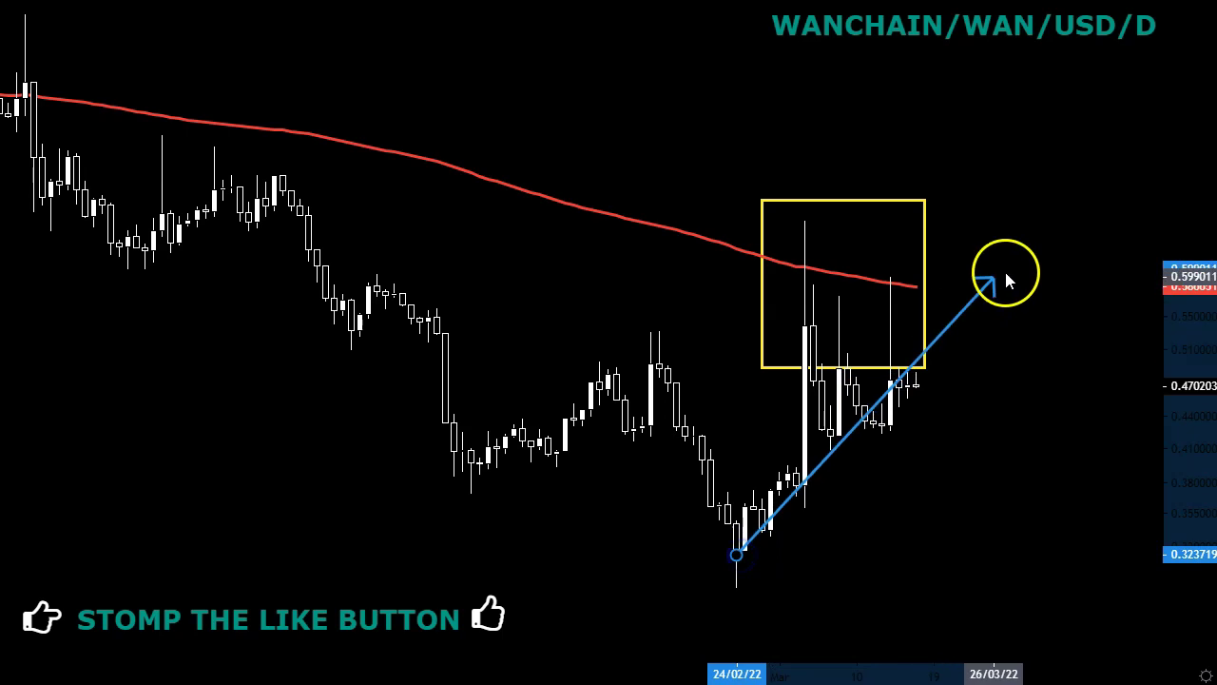
{"action": "left_click", "coordinate": [1099, 259]}
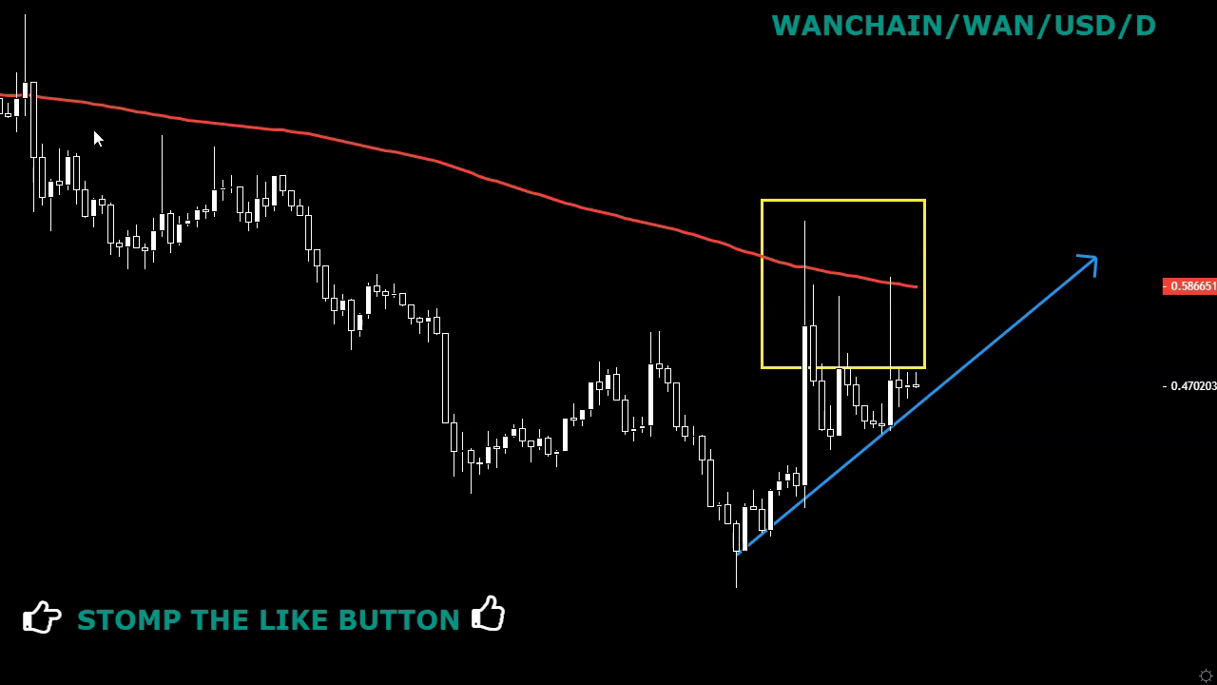
Draw a descending trendline across the WAN/USD lower highs, extending past the latest candle.
{"action": "left_click", "coordinate": [546, 91]}
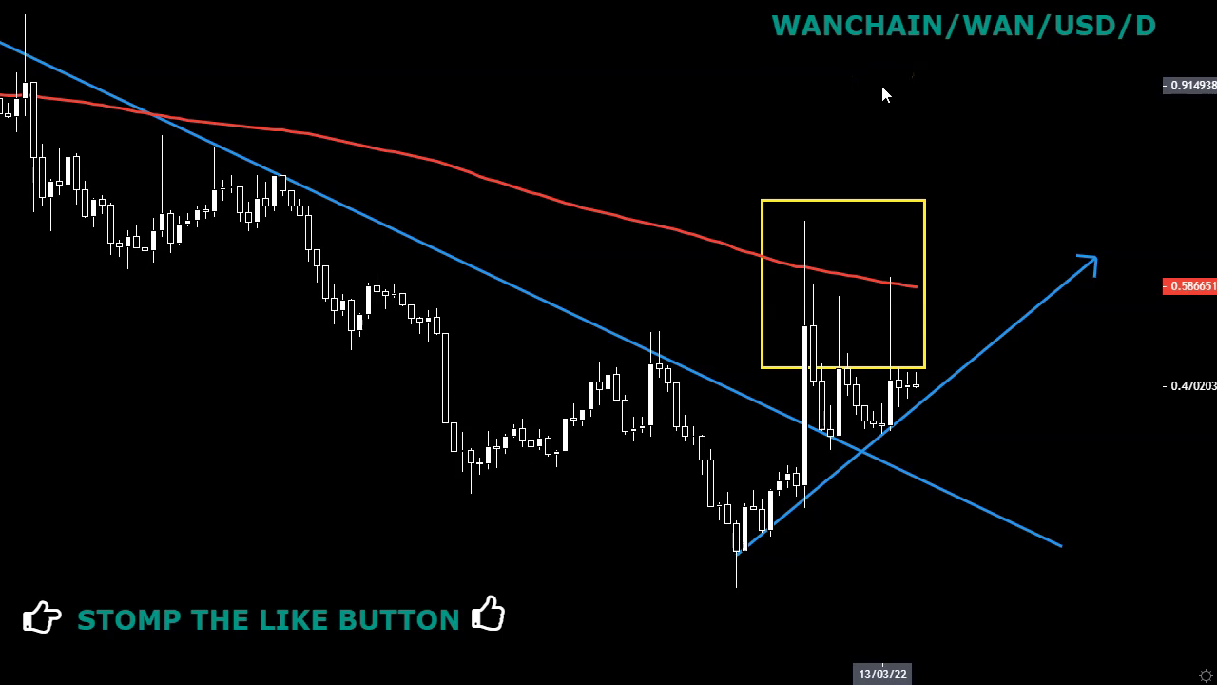
Enlarge the yellow box down to the start of the rising arrow and slightly past the latest candle.
{"action": "left_click_drag", "start_coordinate": [924, 368], "coordinate": [959, 551]}
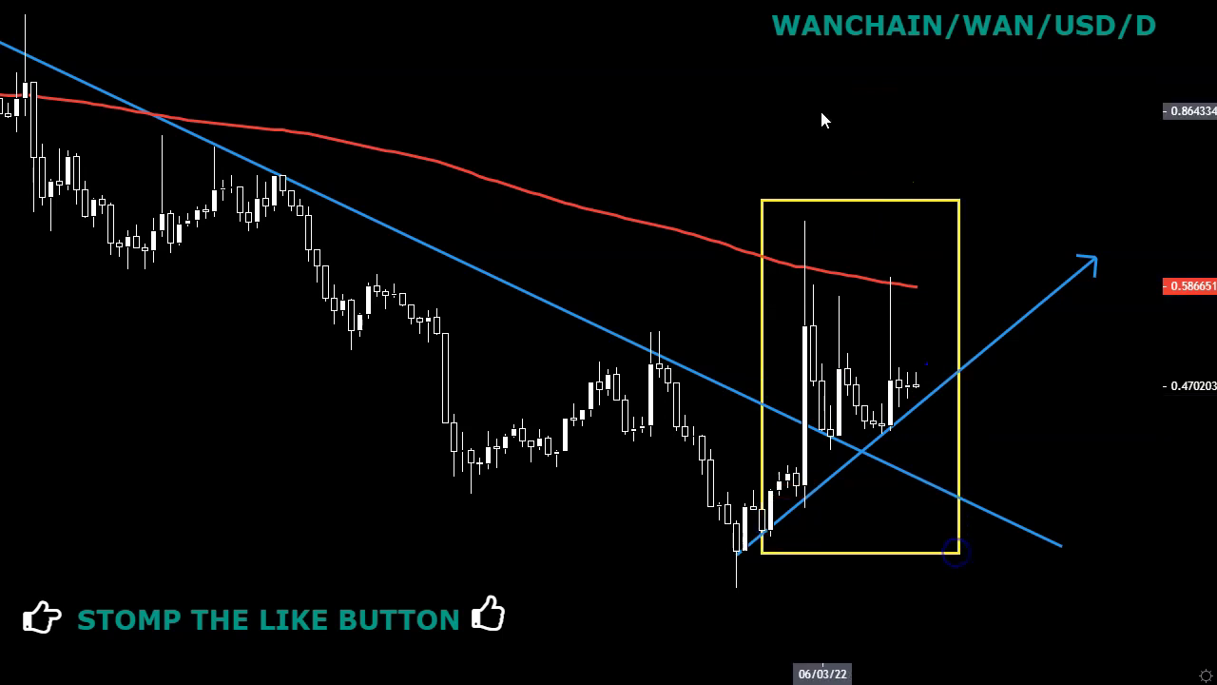